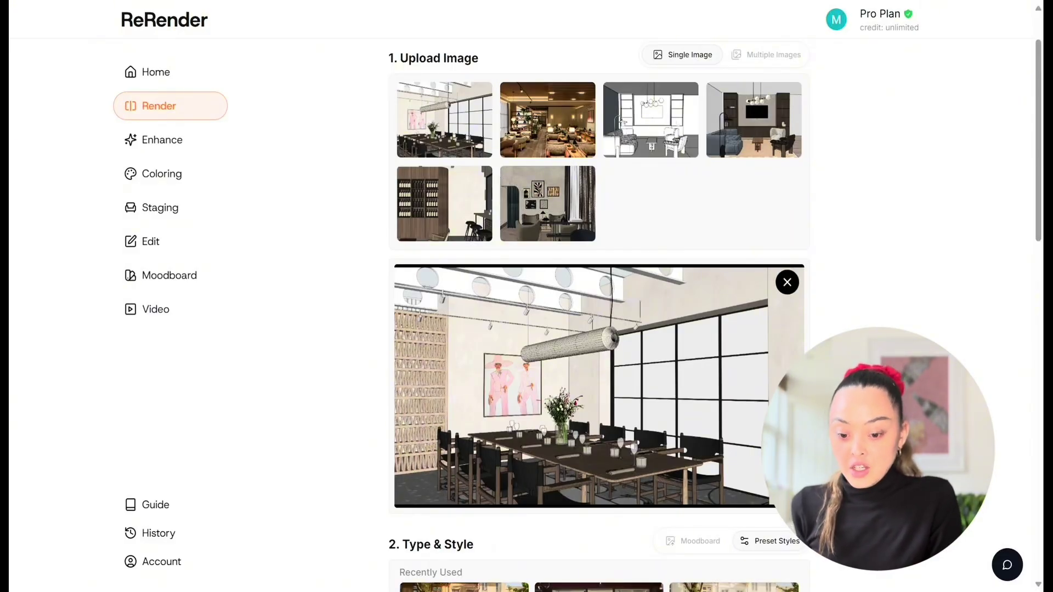
Apply the Restaurant Minimalisme Verrier style to the sketch
scroll(891, 273, down, 5)
scroll(890, 274, down, 3)
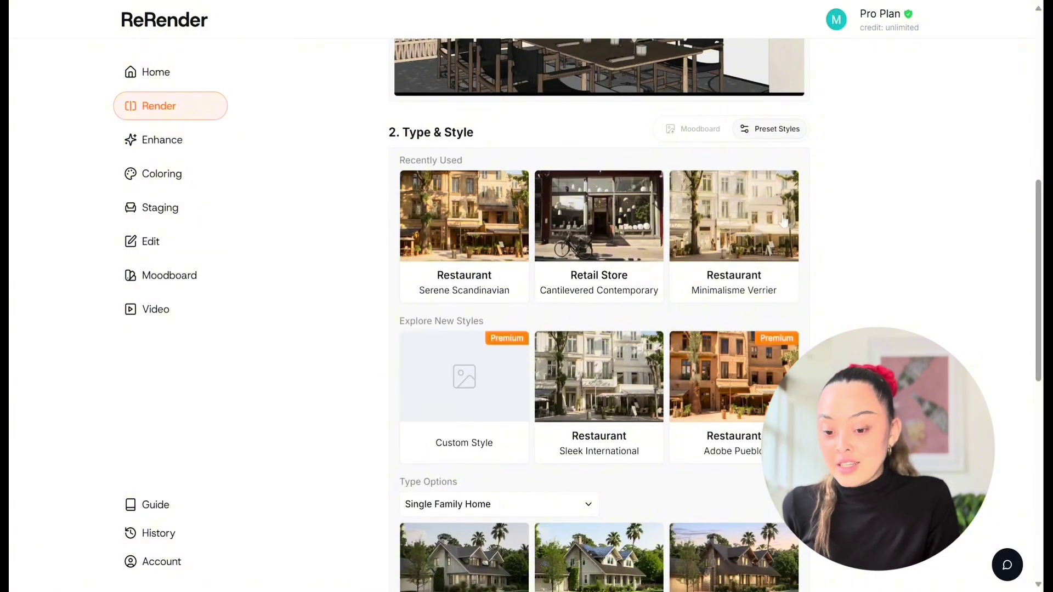
click(741, 220)
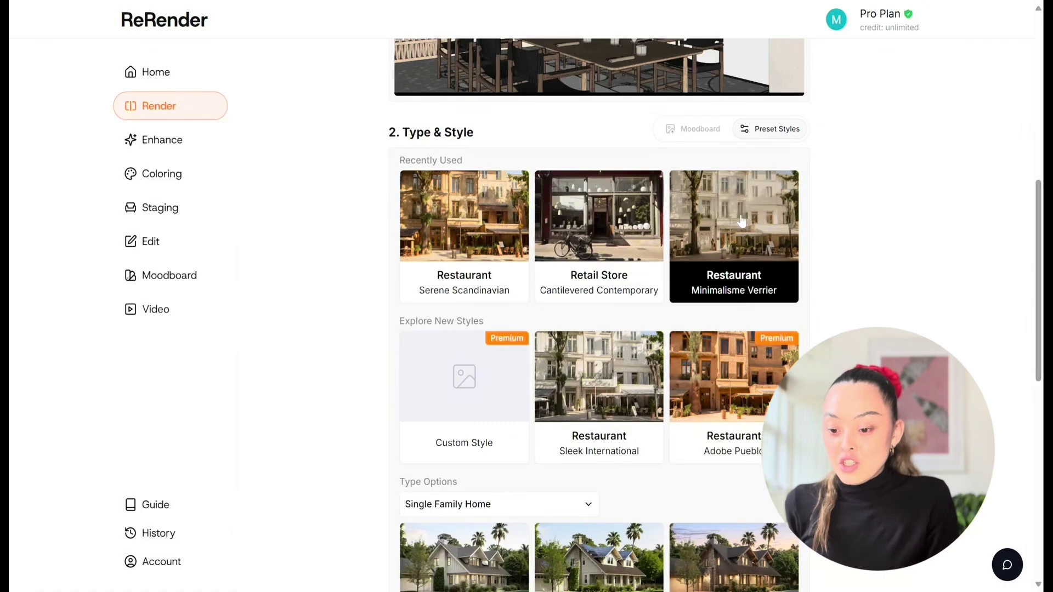
Set Type Options to Commercial Properties > Restaurant, briefly expanding and collapsing More
scroll(531, 290, down, 4)
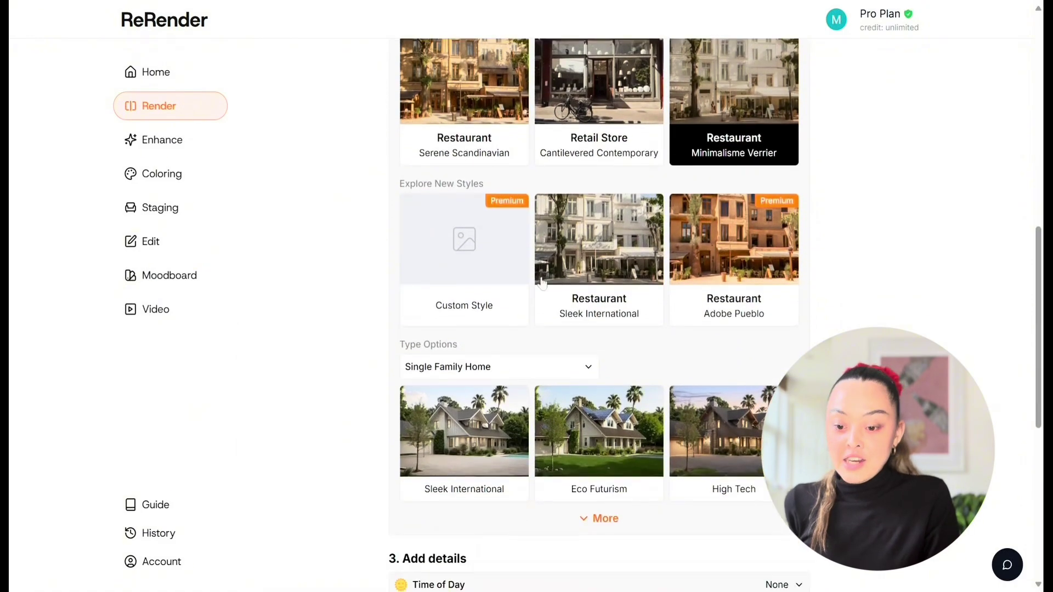
click(516, 307)
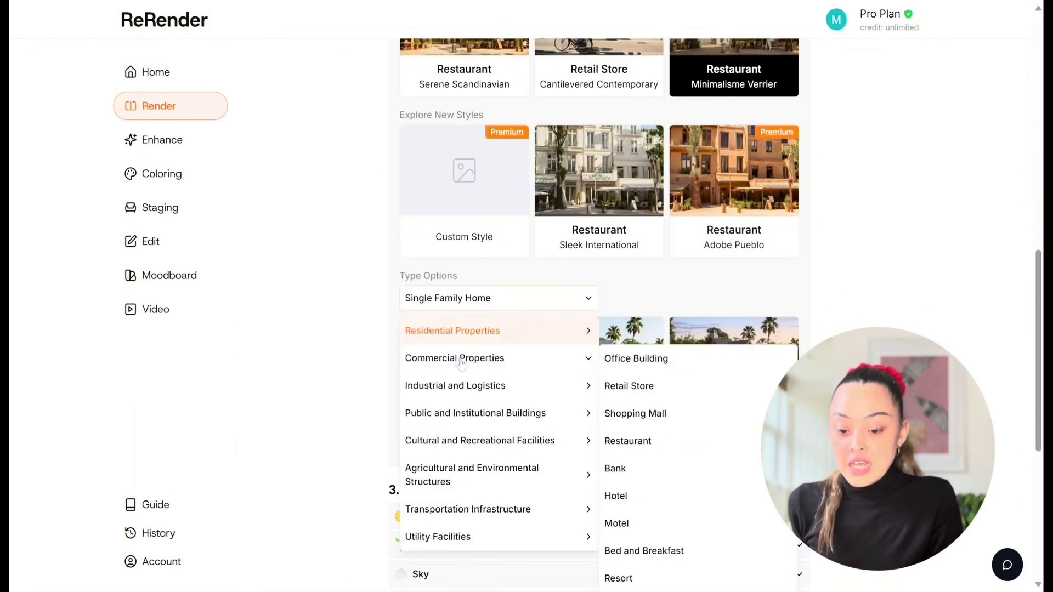
mouse_move(526, 354)
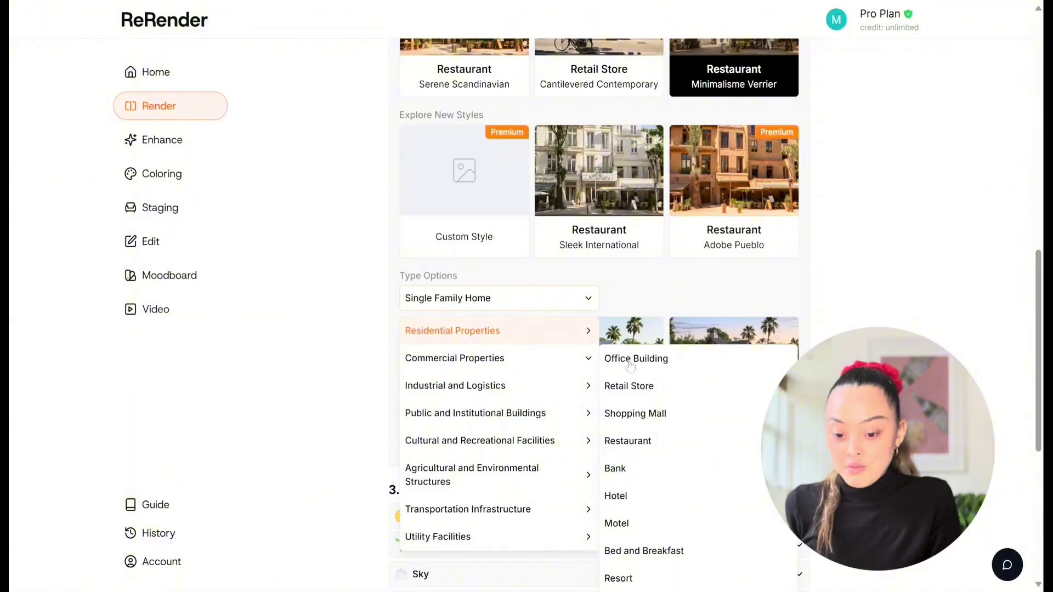
click(644, 442)
scroll(633, 391, down, 1)
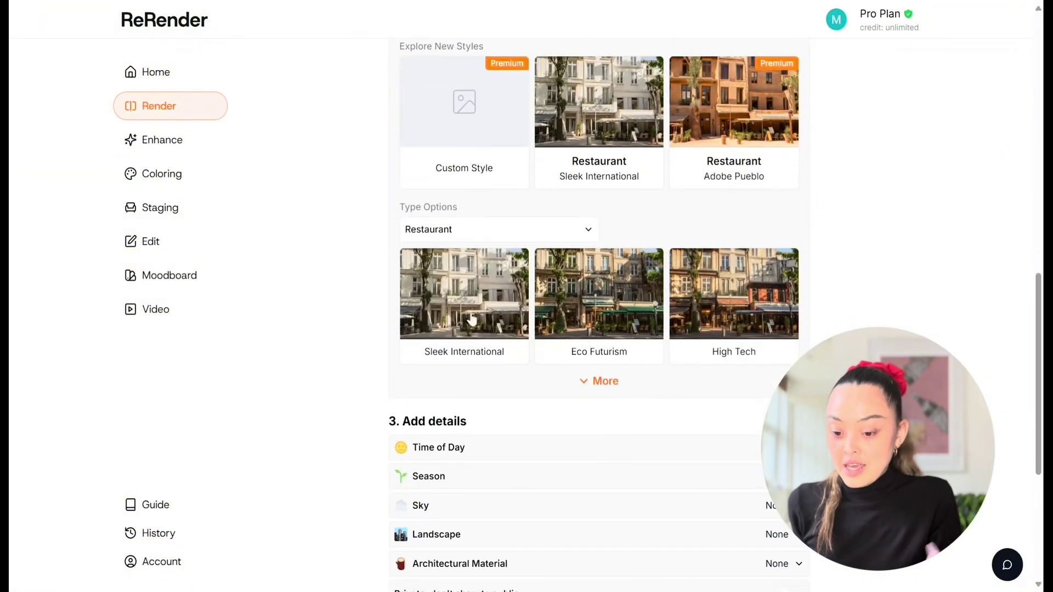
click(600, 383)
scroll(603, 380, down, 2)
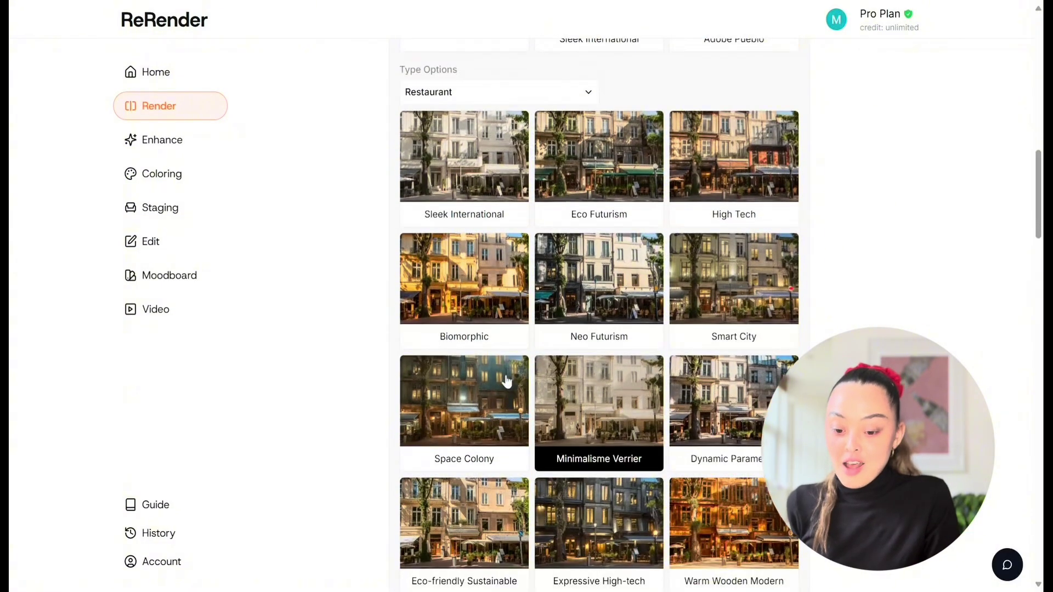
scroll(506, 377, down, 4)
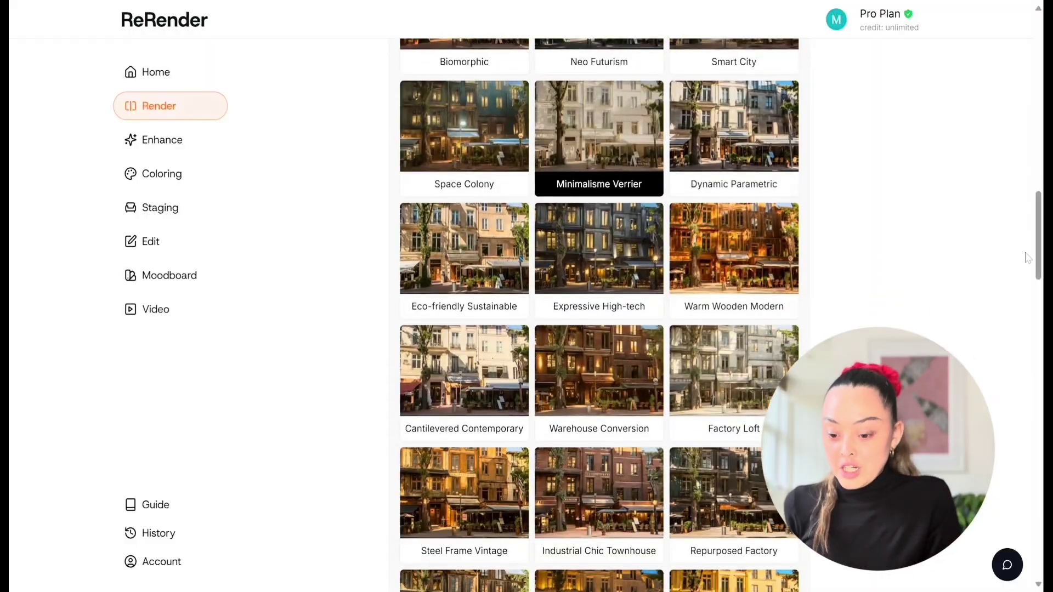
drag(1027, 258, 1031, 497)
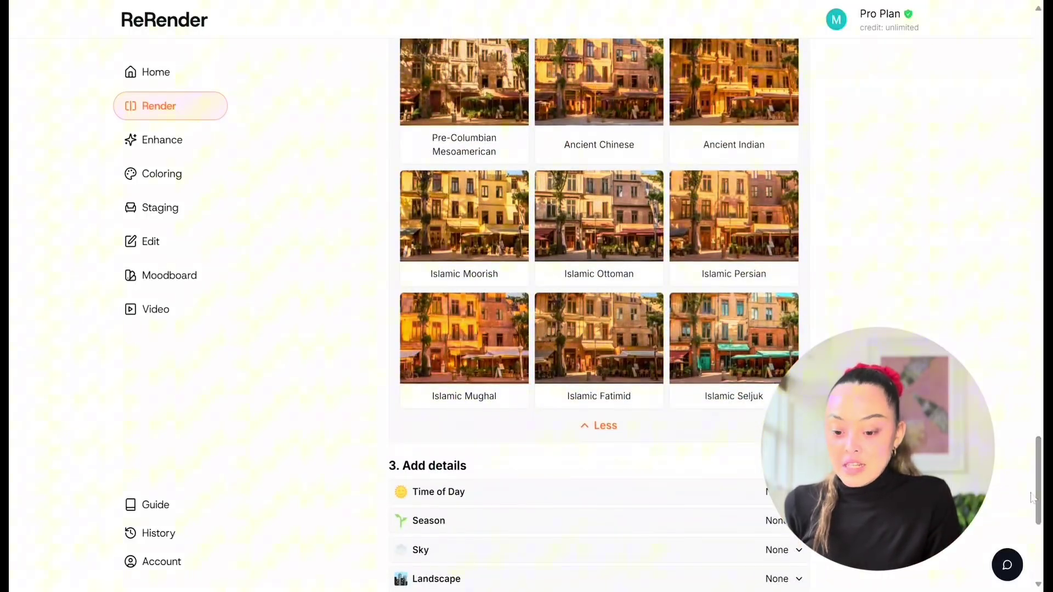
click(601, 426)
scroll(447, 257, down, 5)
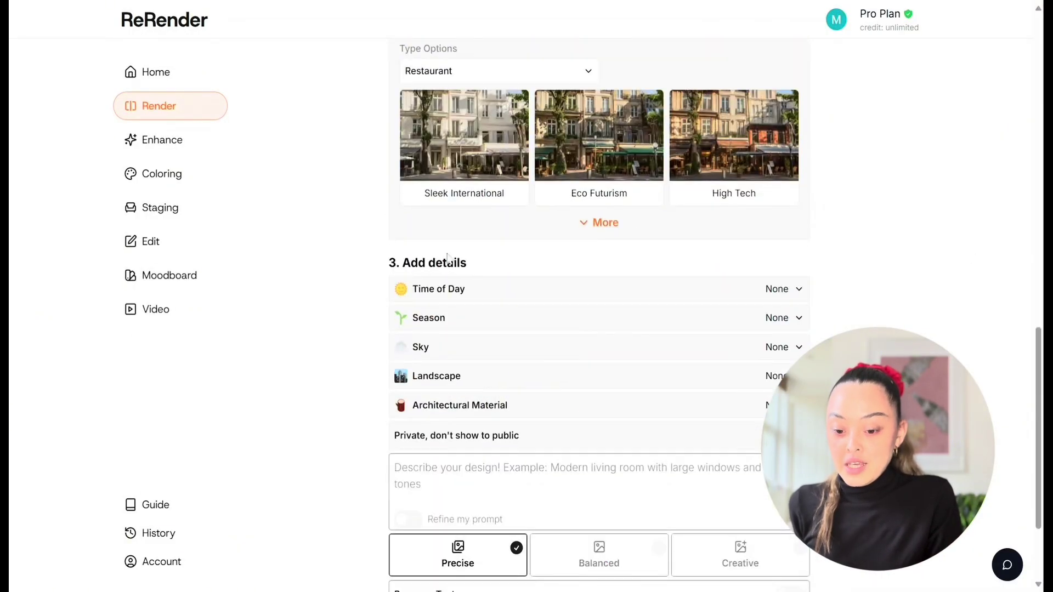
scroll(513, 247, down, 2)
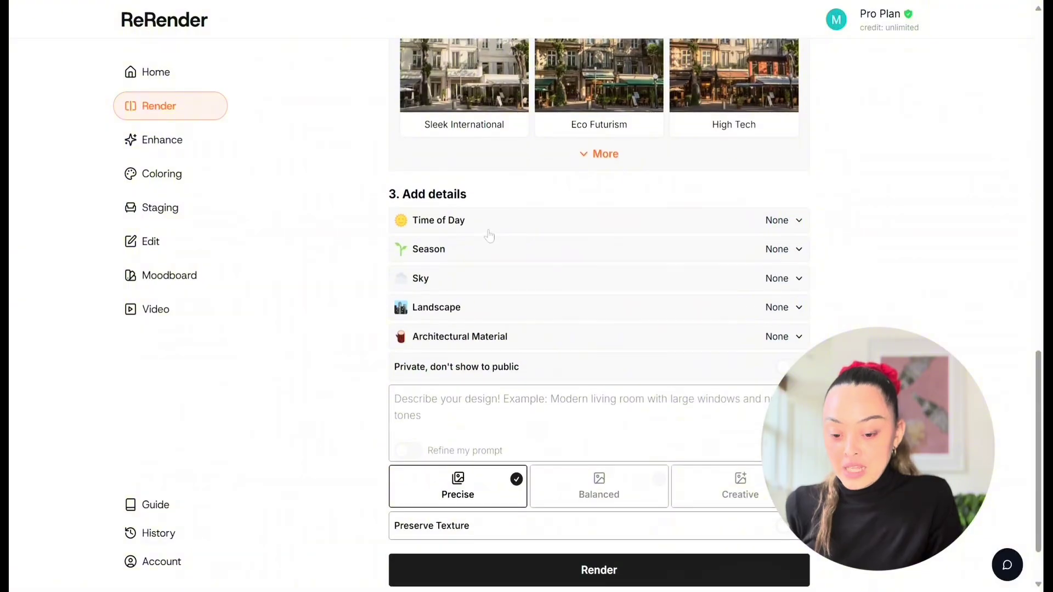
Set the time of day to Midday and the season to Autumn
click(491, 228)
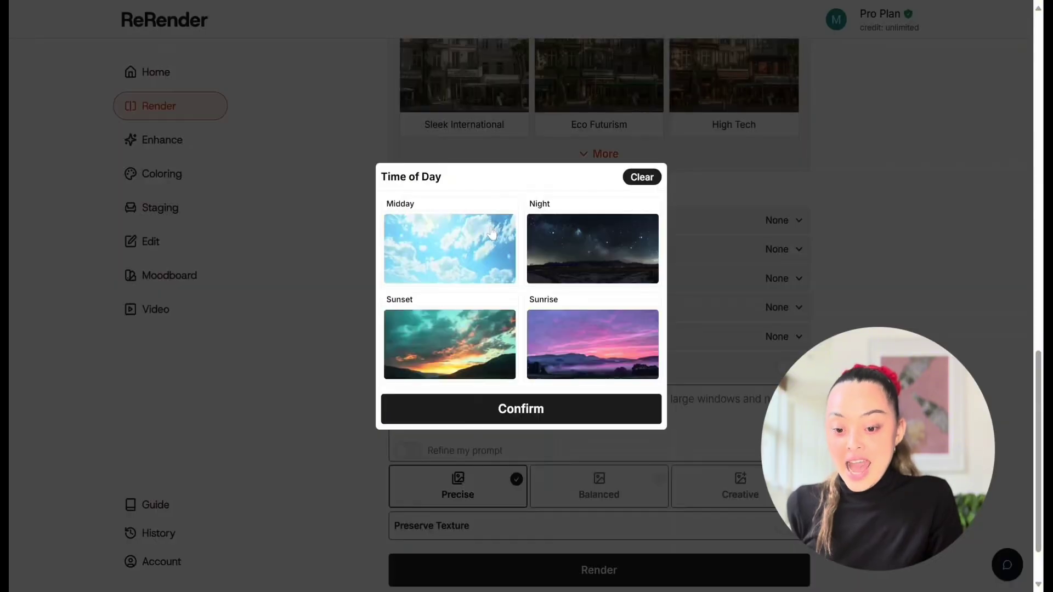
click(450, 253)
click(528, 407)
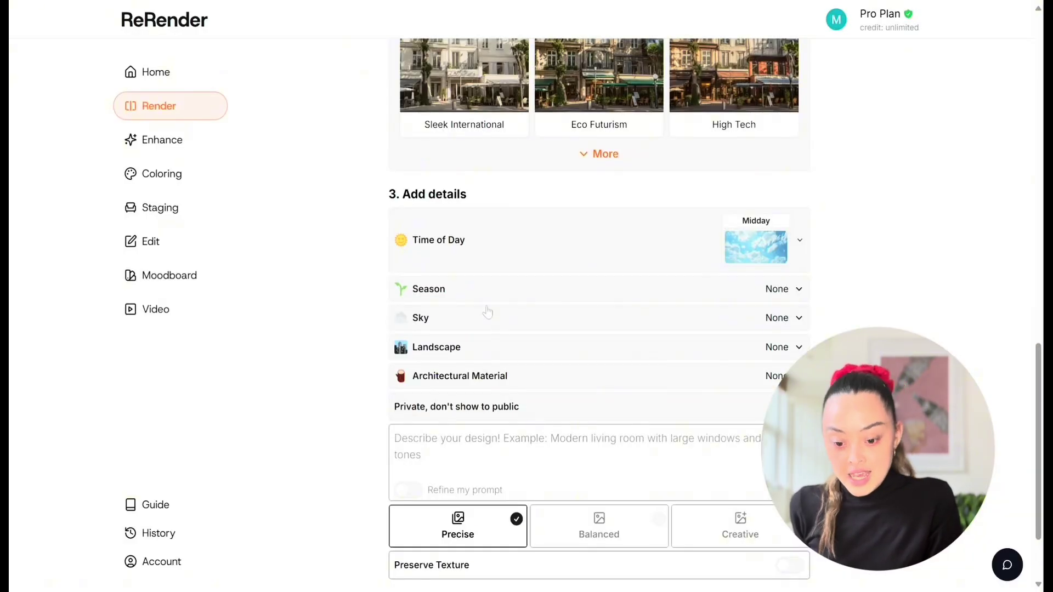
click(480, 294)
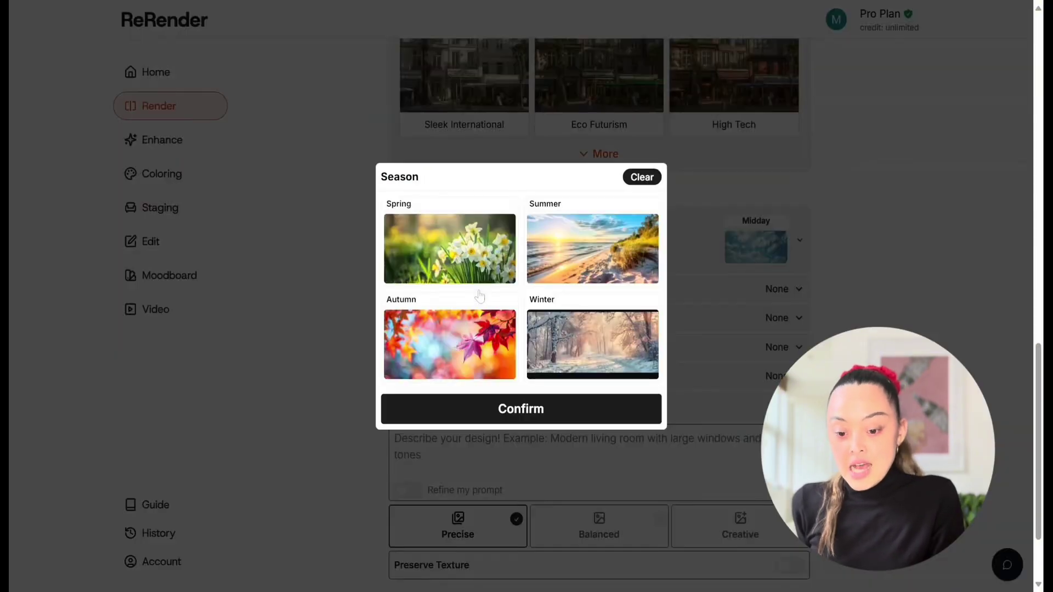
click(452, 334)
click(524, 408)
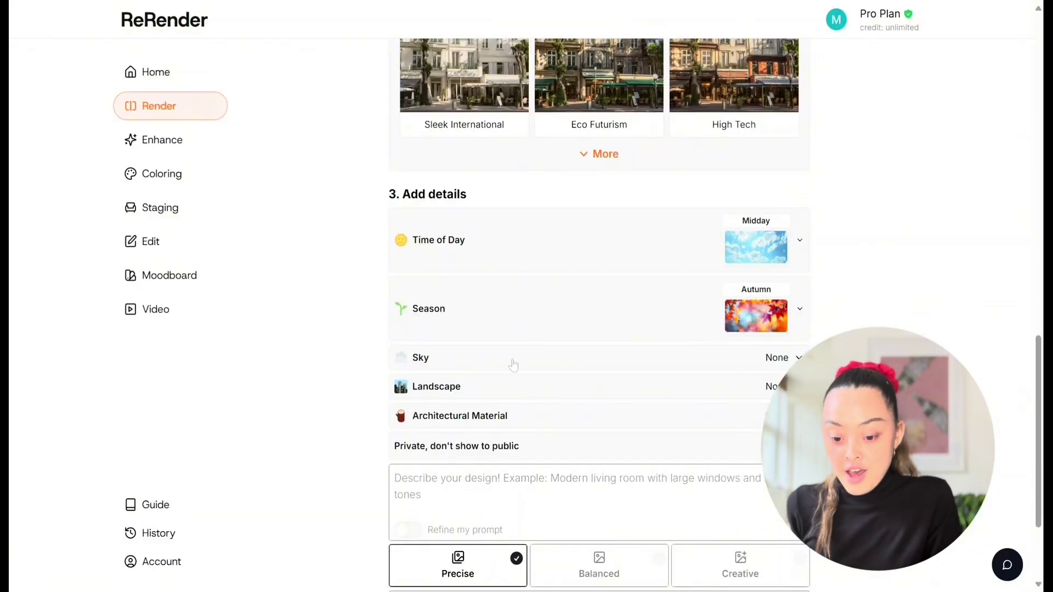
Set the sky to Clear Sky and the landscape to Cityscape
click(510, 361)
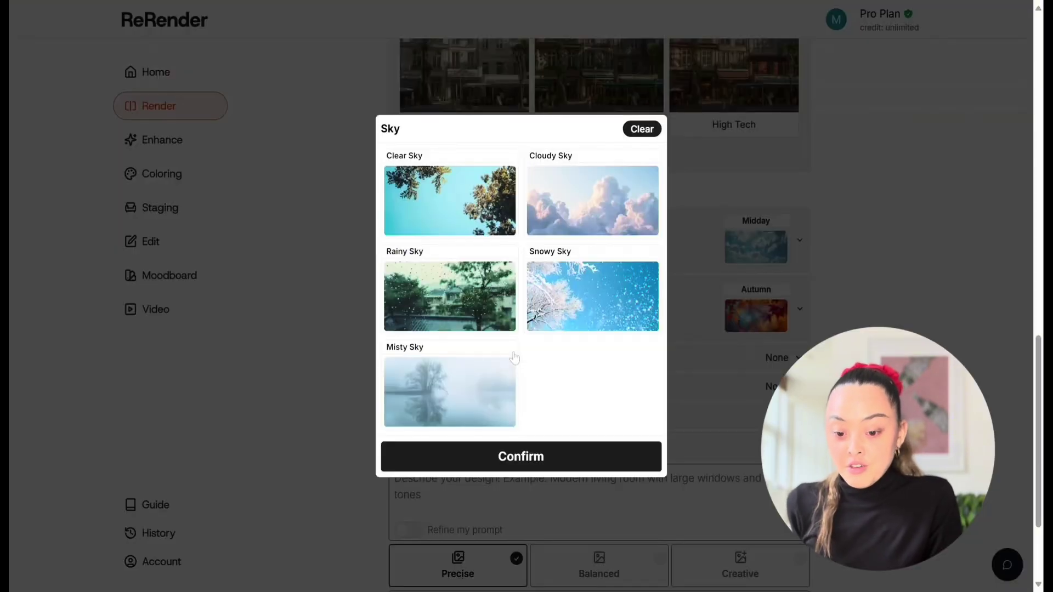
click(502, 225)
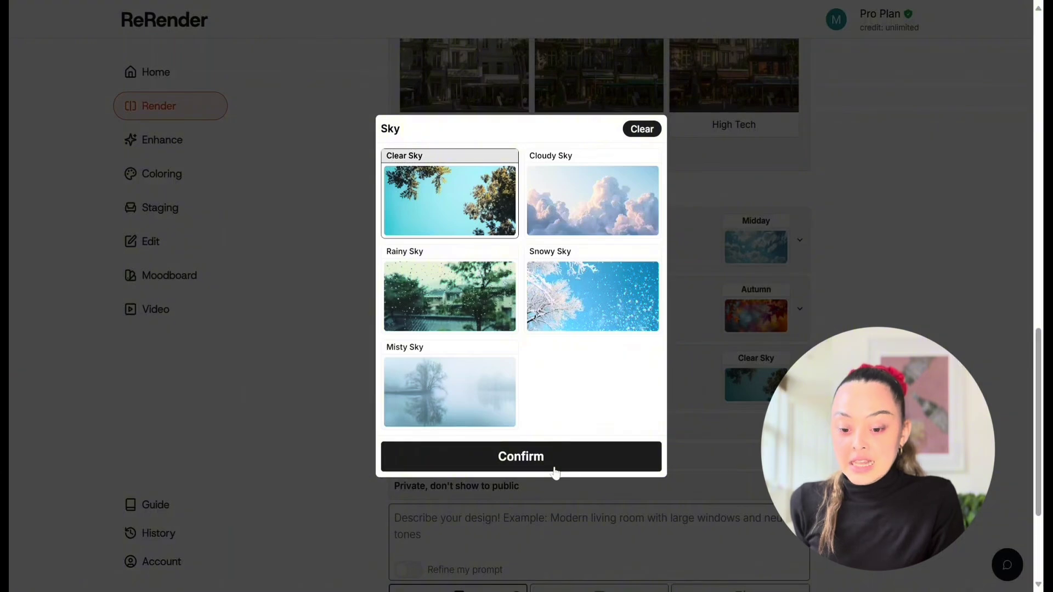
click(552, 464)
click(468, 364)
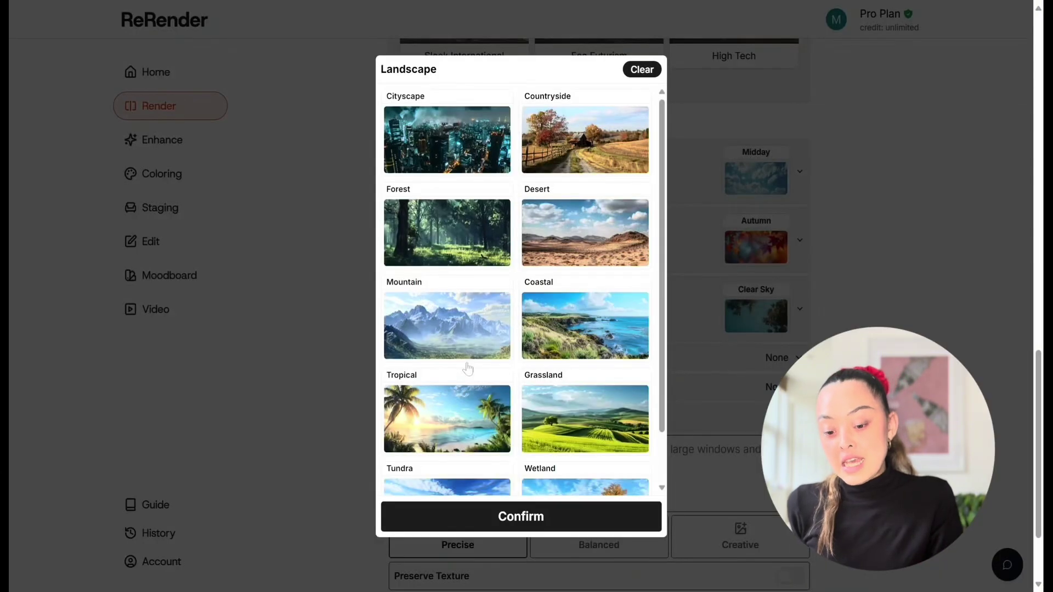
click(444, 142)
click(510, 513)
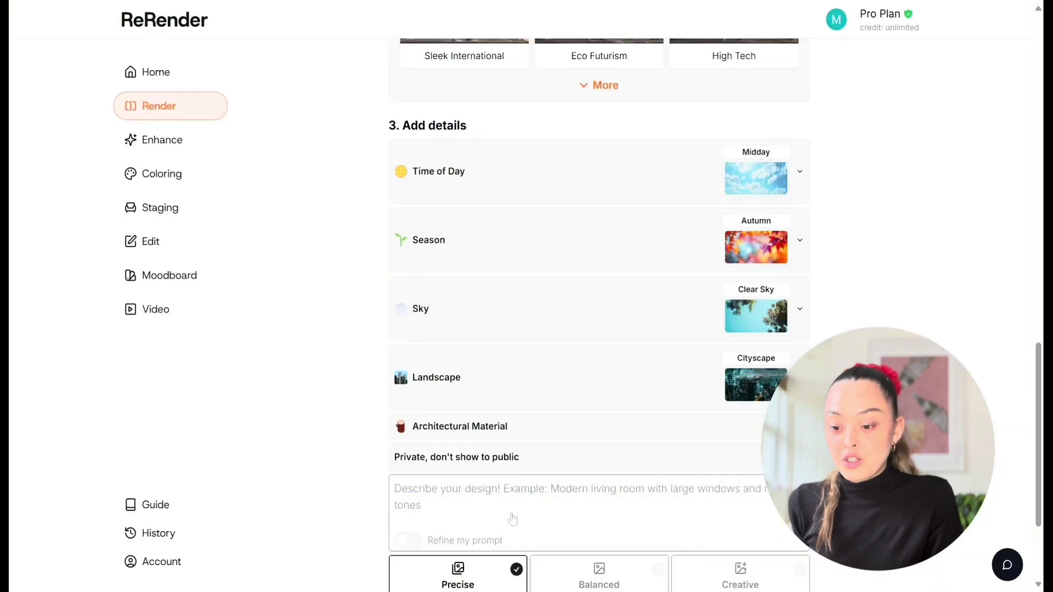
Leave Architectural Material at None
scroll(584, 359, down, 3)
click(596, 296)
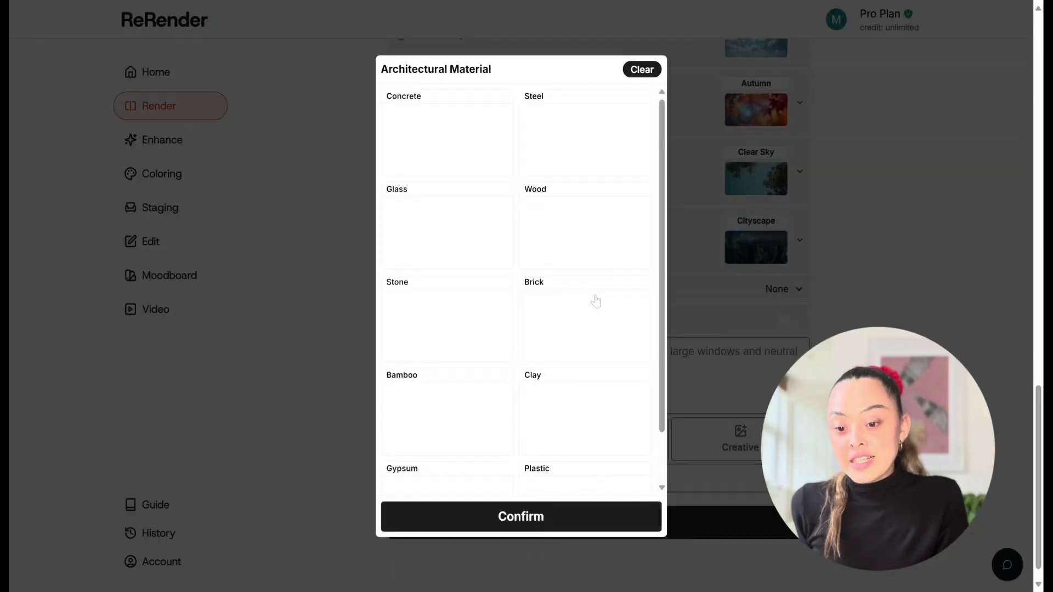
scroll(596, 300, down, 2)
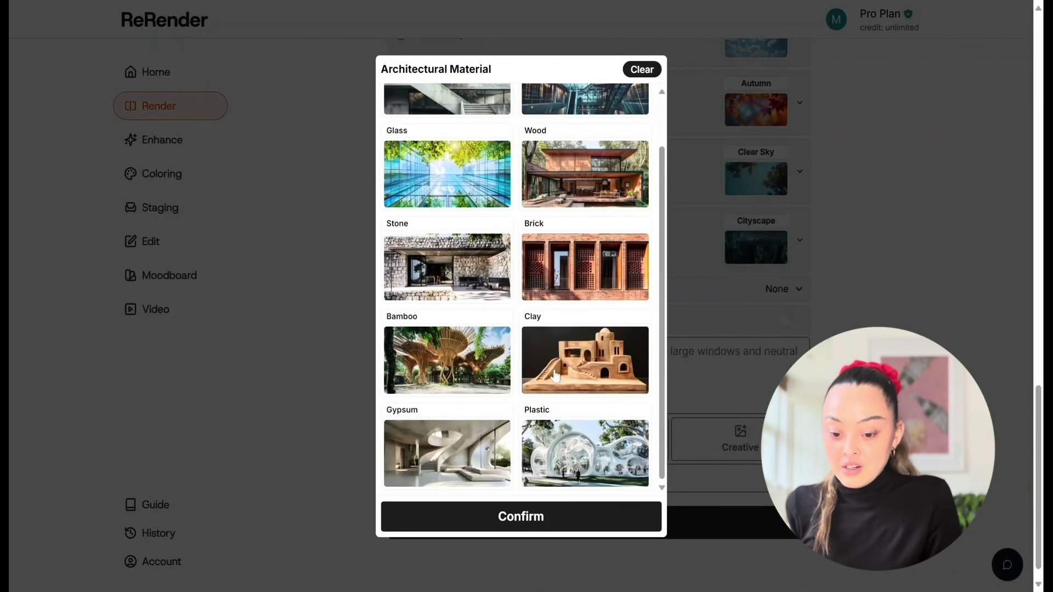
scroll(645, 174, up, 2)
click(637, 70)
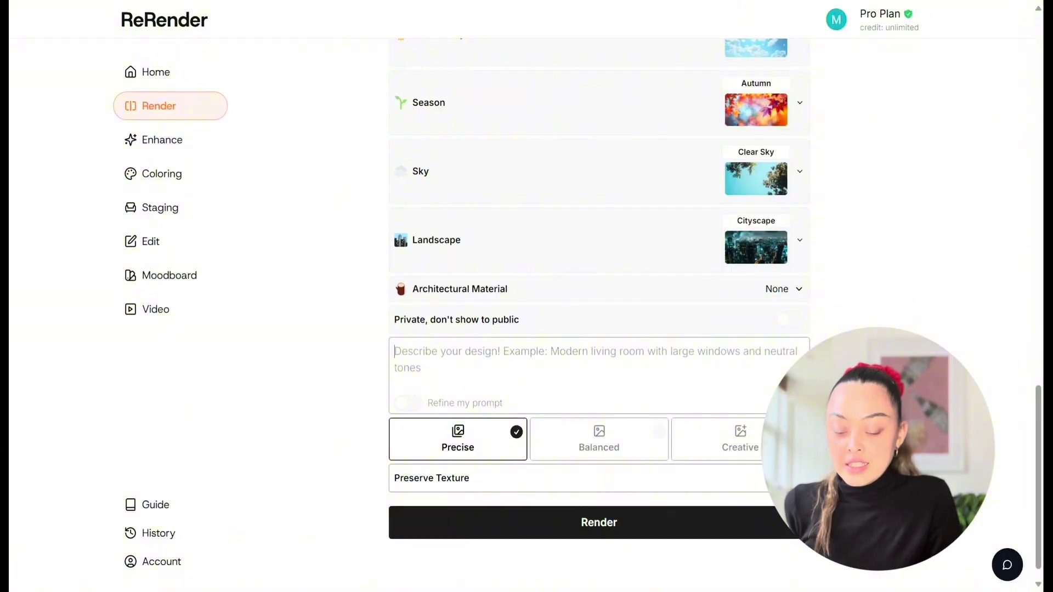
Render the sketch with the prompt 'Japandi style bar with dining table in the middle'
text(Japandi style bar with di)
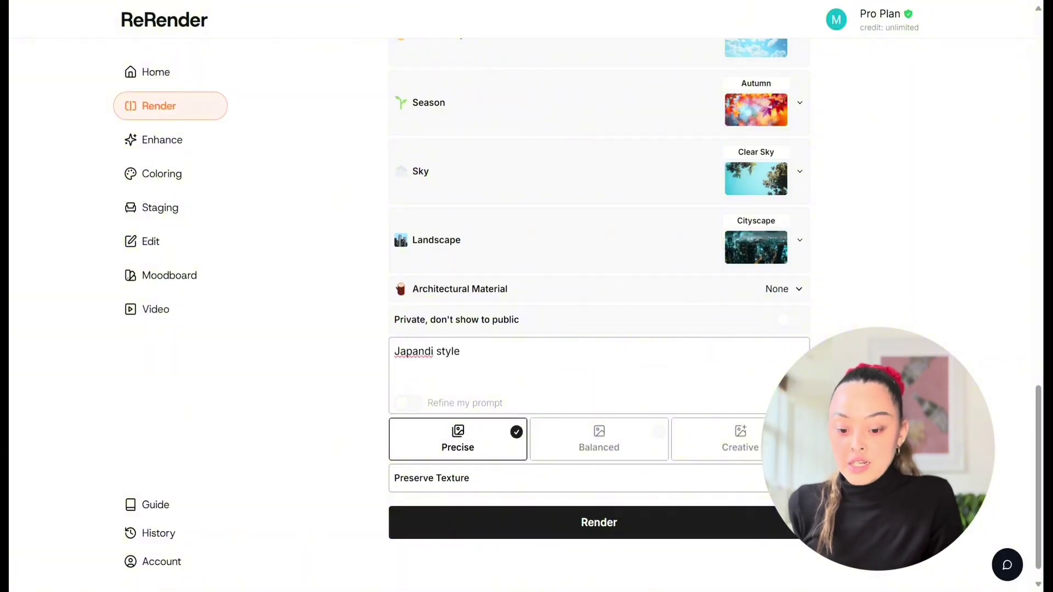
text(ning table in the middle)
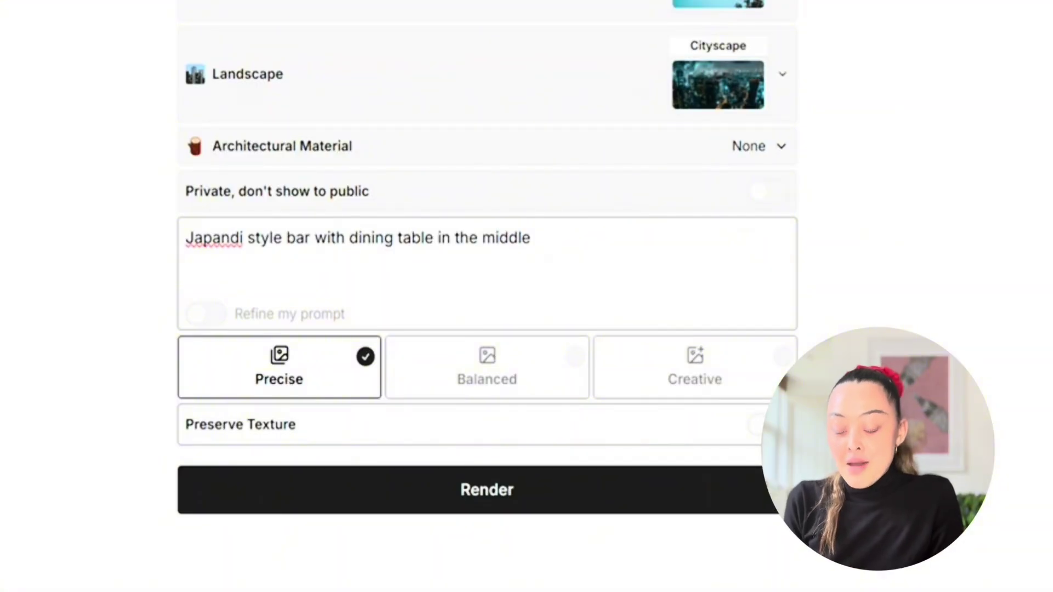
scroll(345, 349, down, 1)
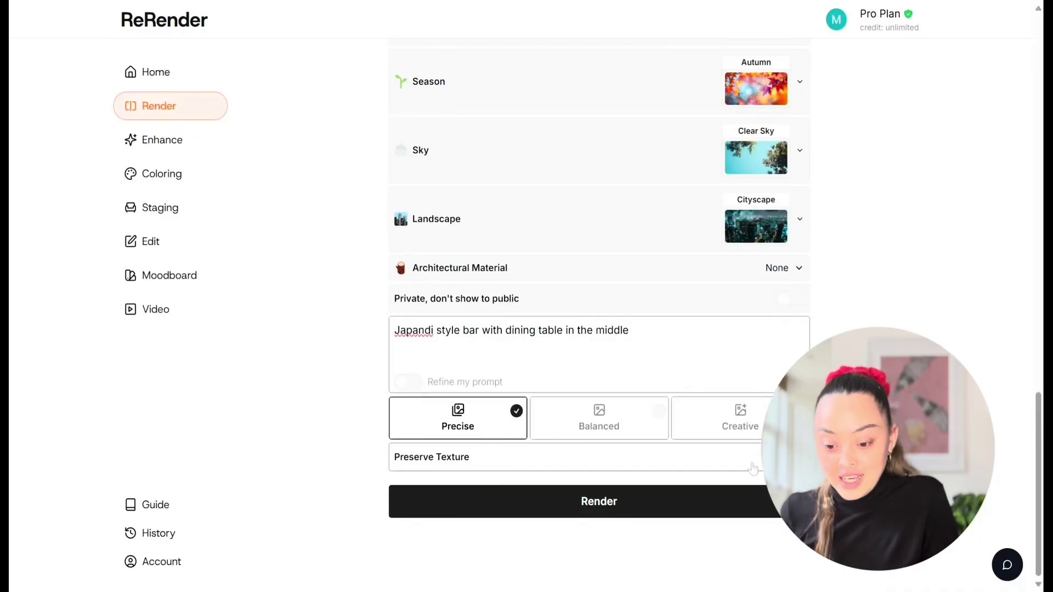
click(617, 510)
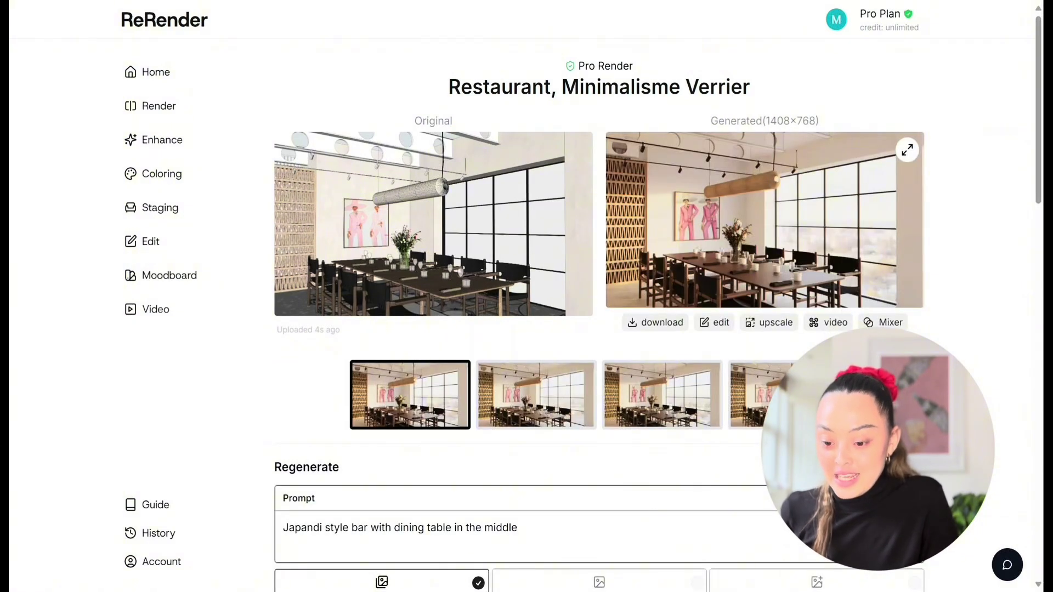
Compare the Precise-mode render against the original sketch in the enlarged before/after view
click(907, 151)
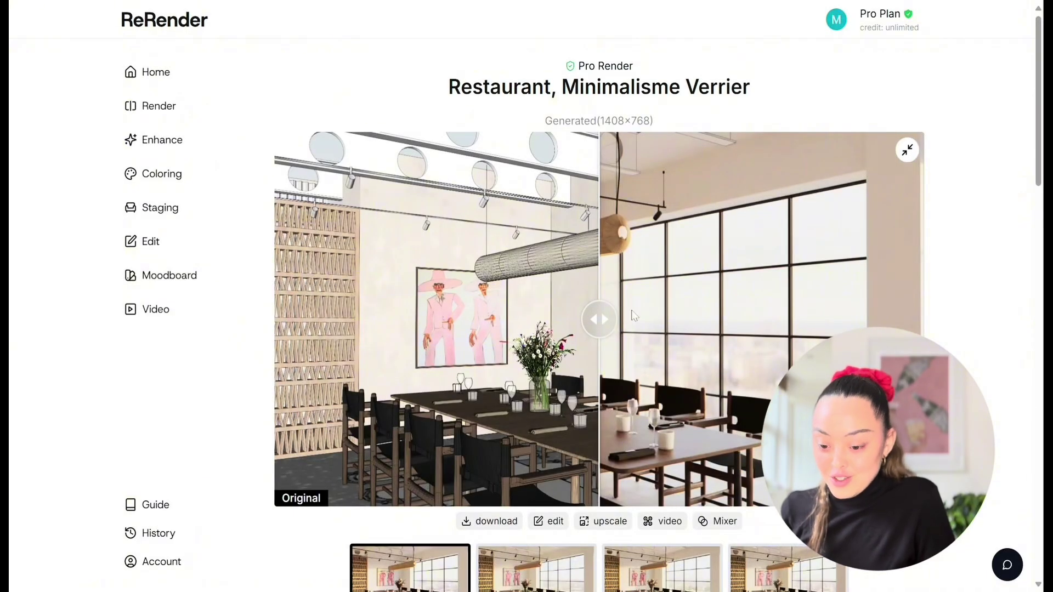
mouse_move(584, 331)
mouse_down()
mouse_move(587, 320)
mouse_move(686, 317)
mouse_move(839, 326)
mouse_move(336, 318)
mouse_move(269, 332)
mouse_up()
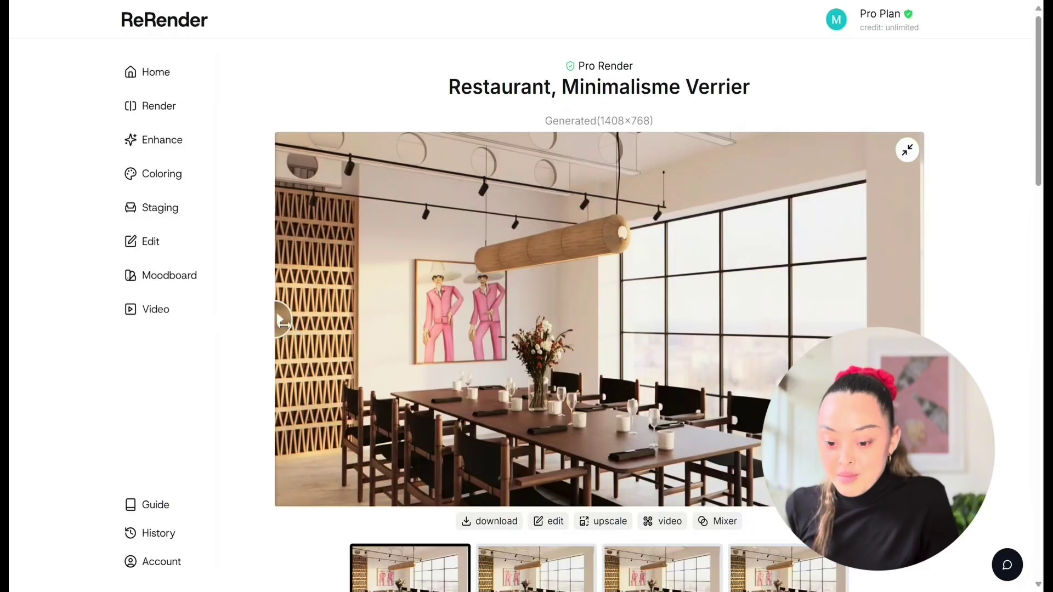
mouse_move(283, 322)
mouse_down()
mouse_move(793, 324)
mouse_move(788, 335)
mouse_move(277, 321)
mouse_move(584, 355)
mouse_move(857, 352)
mouse_move(336, 360)
mouse_up()
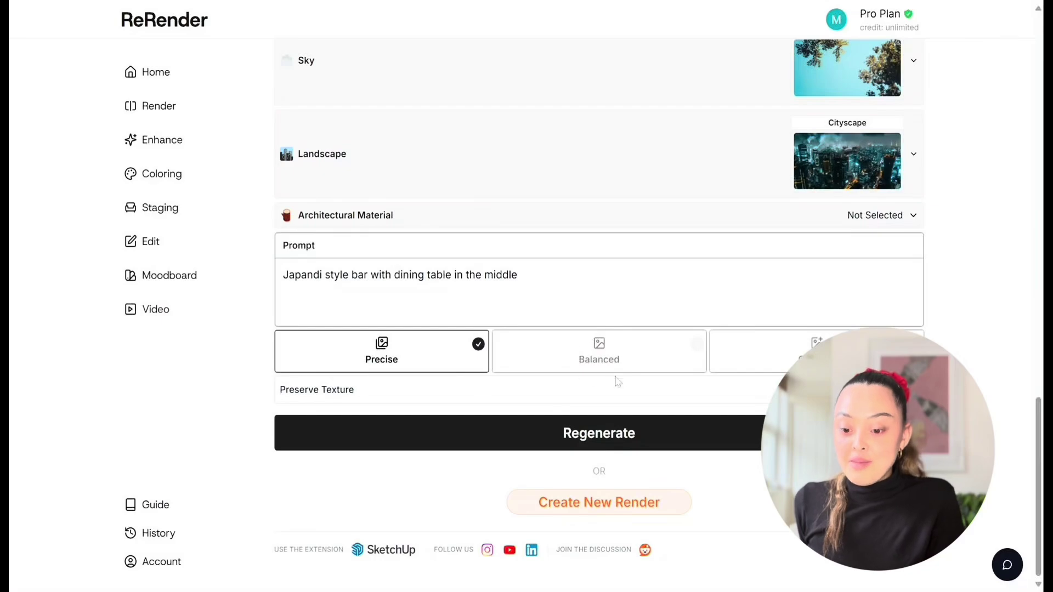
Regenerate the render in Balanced mode and view the full result against the sketch
click(592, 356)
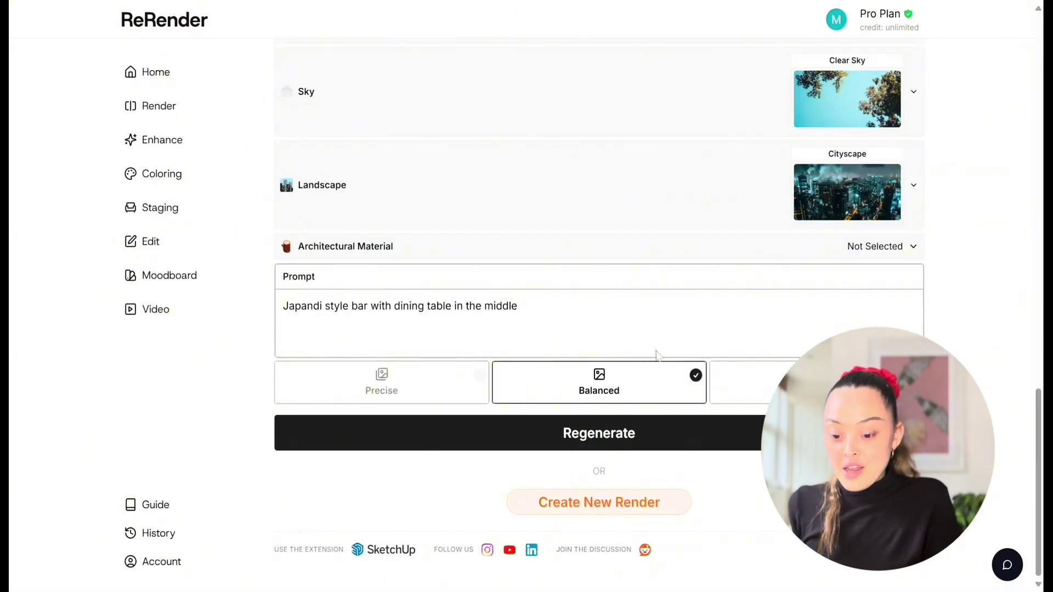
click(607, 443)
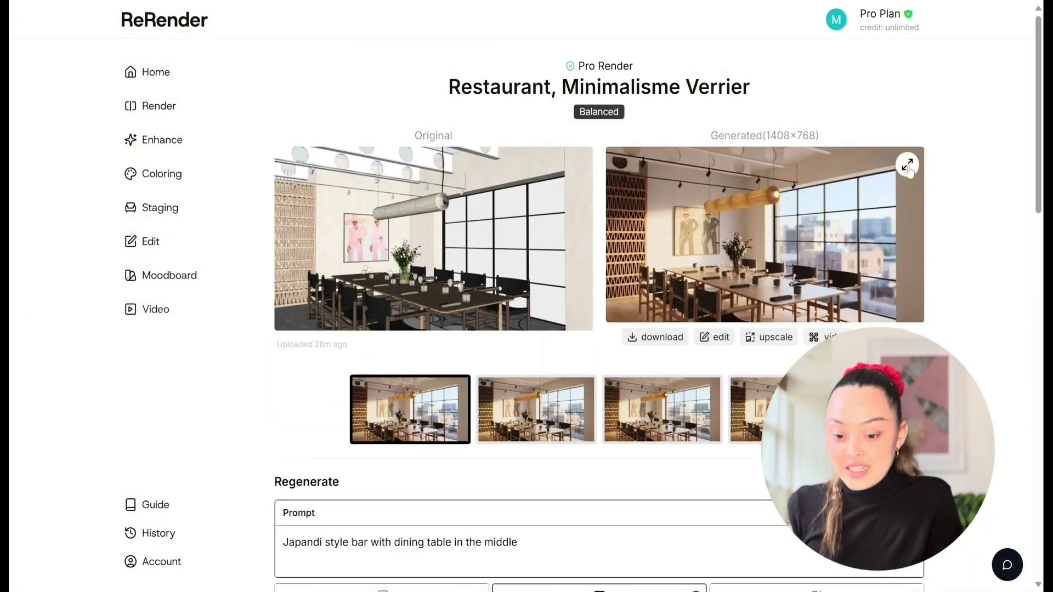
click(908, 165)
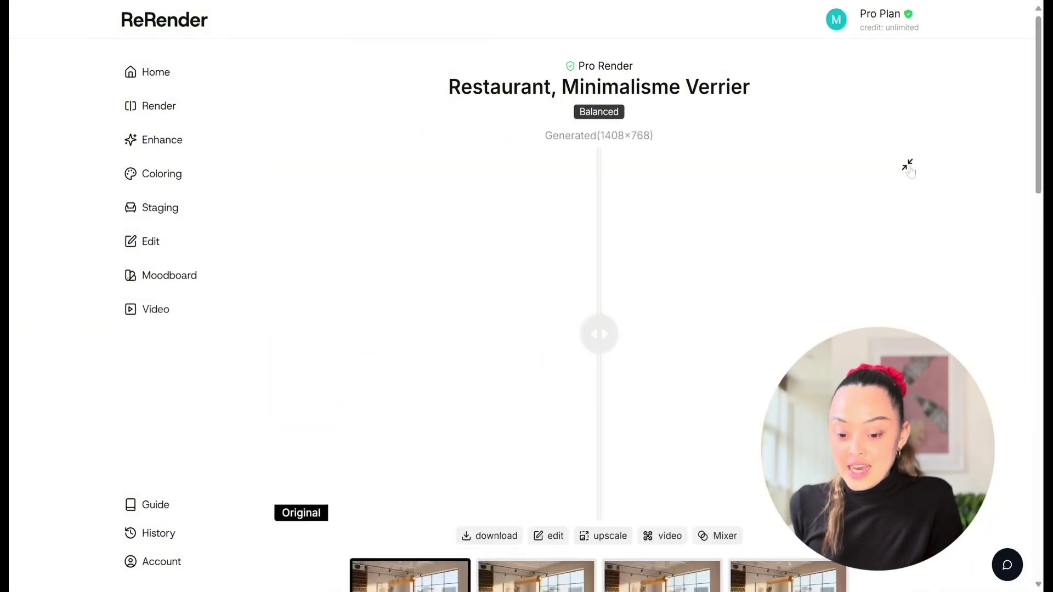
mouse_move(597, 335)
mouse_down()
mouse_move(277, 334)
mouse_move(267, 349)
mouse_move(364, 334)
mouse_move(915, 332)
mouse_move(245, 347)
mouse_up()
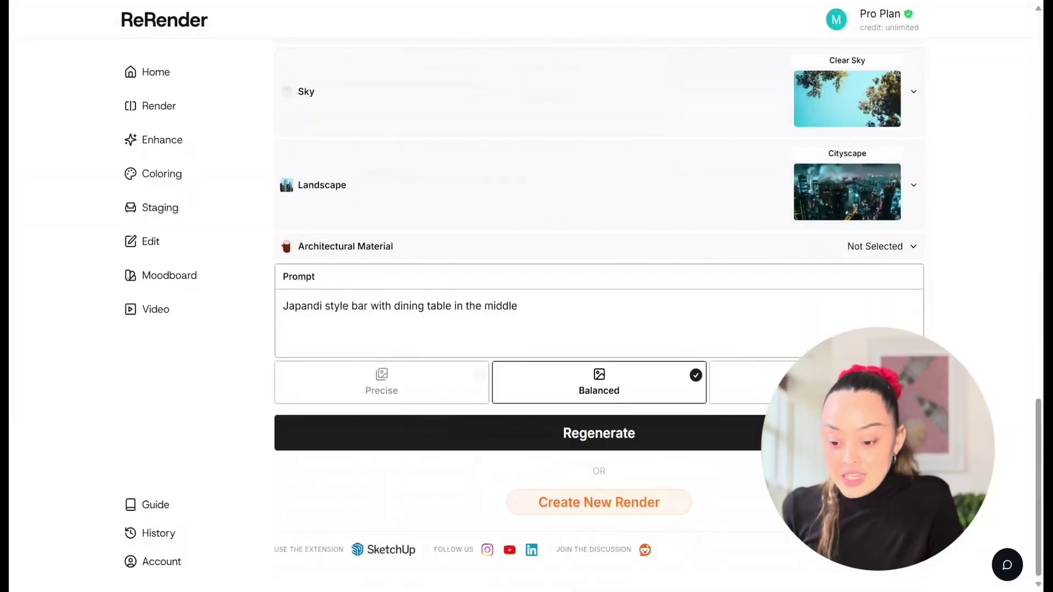
Regenerate in Creative mode and inspect the lattice-screen, mountain-artwork render in comparison view
click(816, 382)
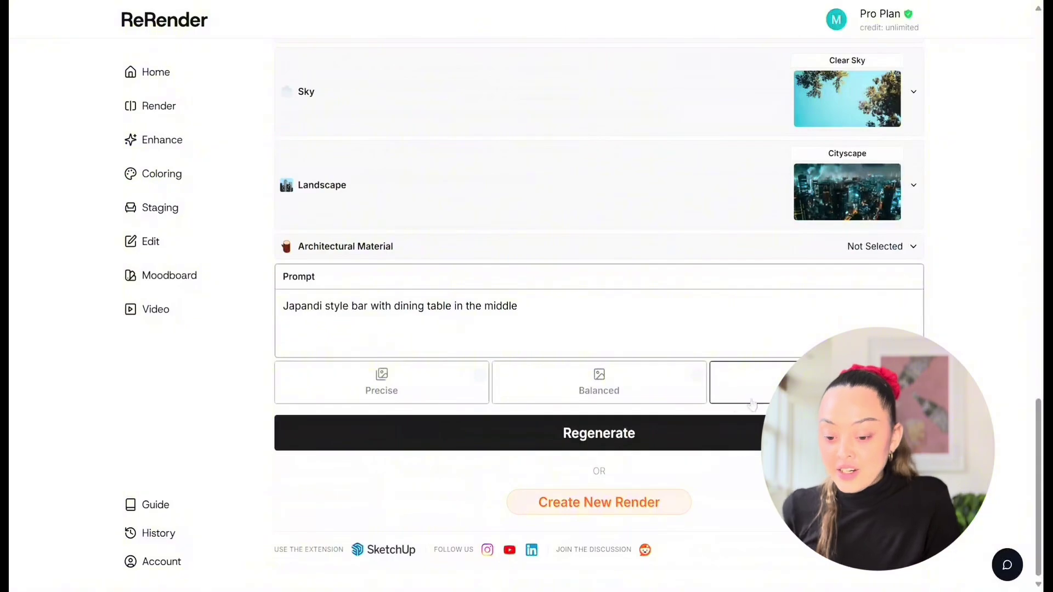
click(684, 436)
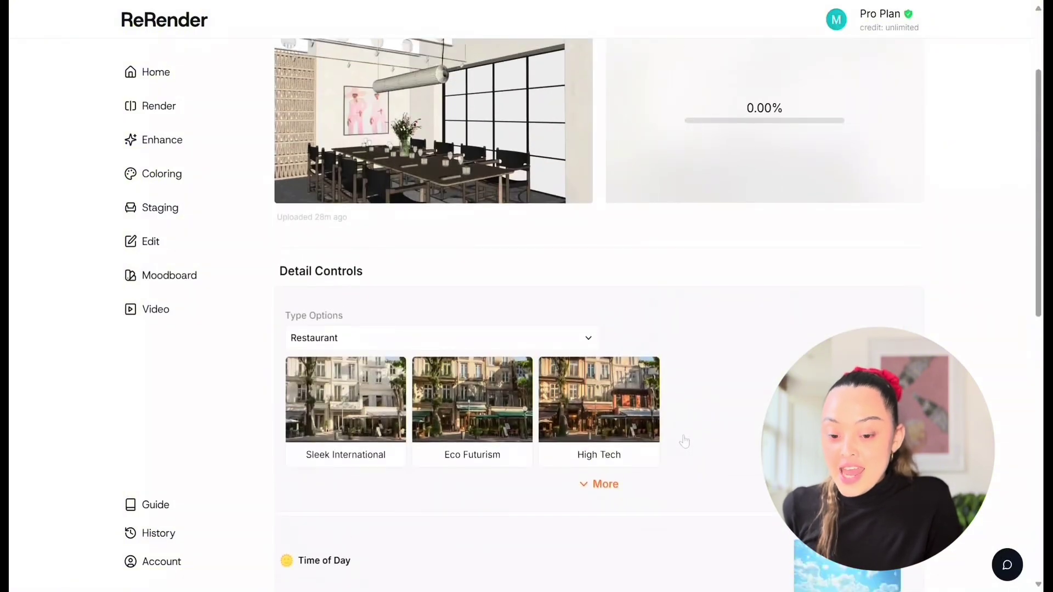
scroll(818, 273, up, 3)
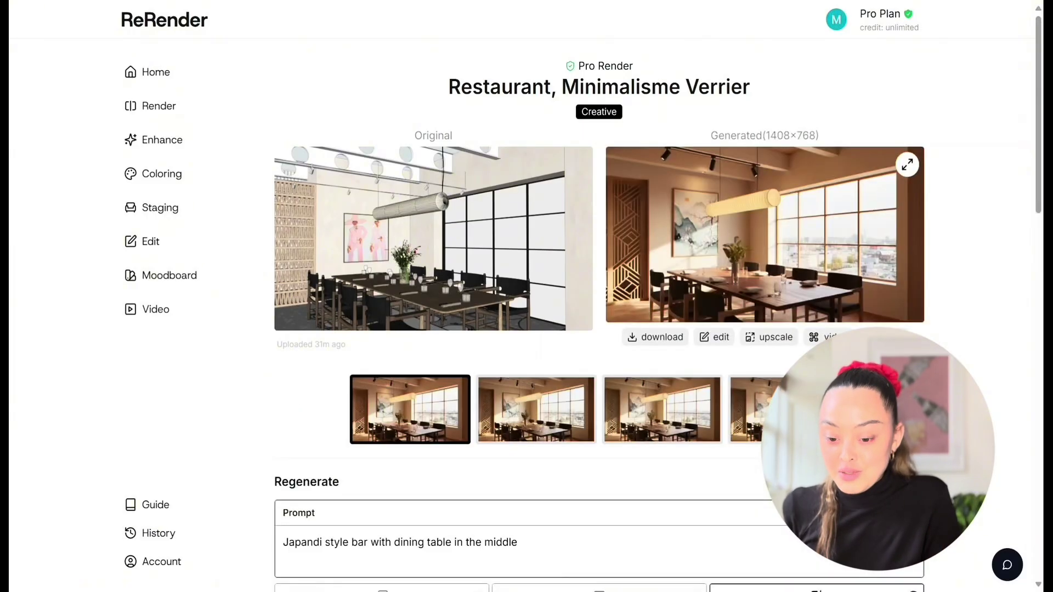
click(908, 165)
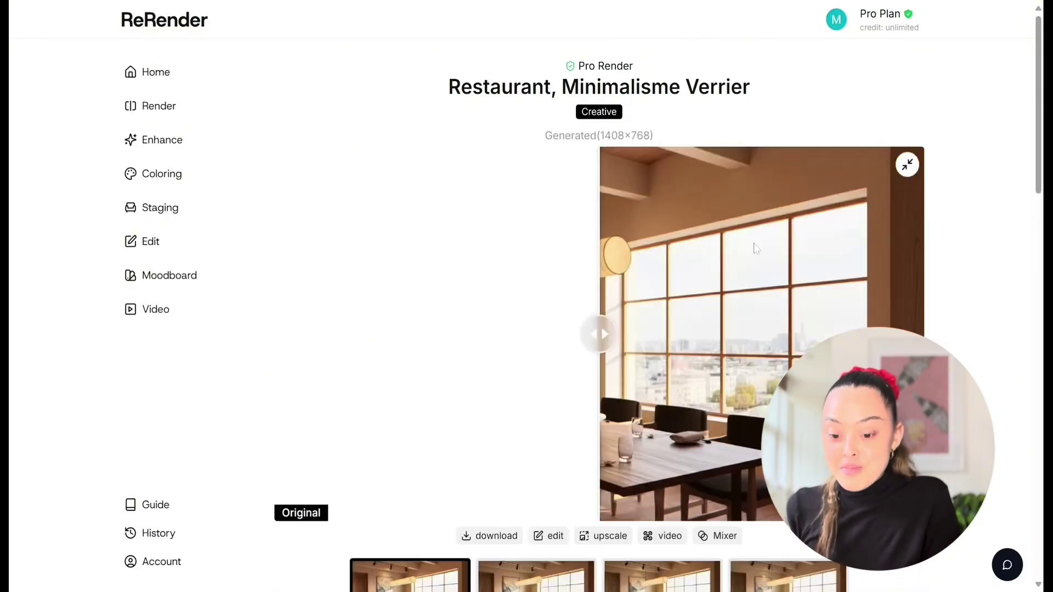
mouse_move(599, 333)
mouse_down()
mouse_move(228, 315)
mouse_move(364, 329)
mouse_move(927, 332)
mouse_up()
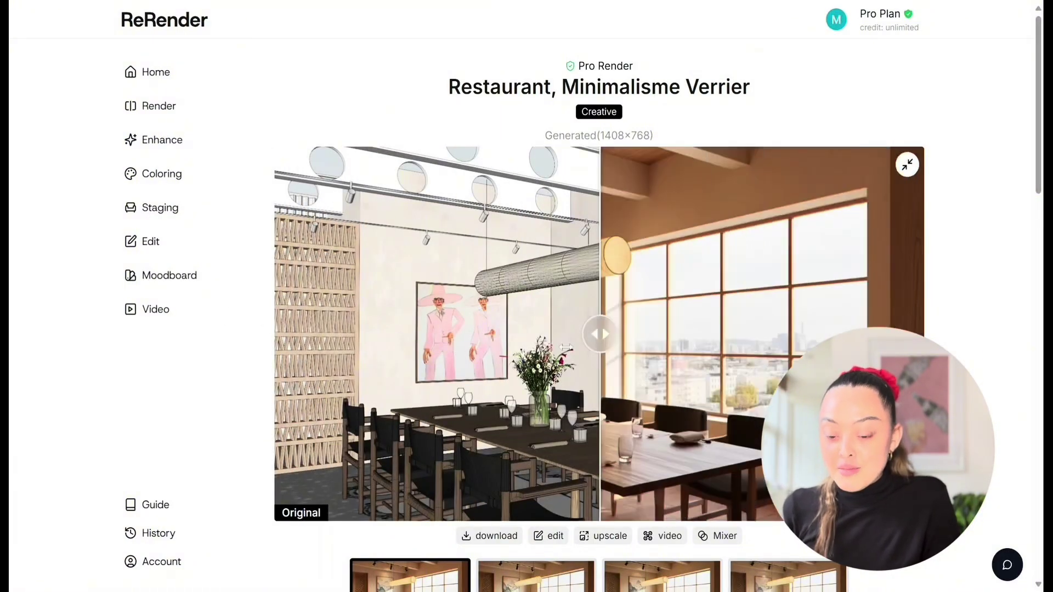
mouse_move(566, 347)
mouse_down()
mouse_move(263, 359)
mouse_move(246, 370)
mouse_up()
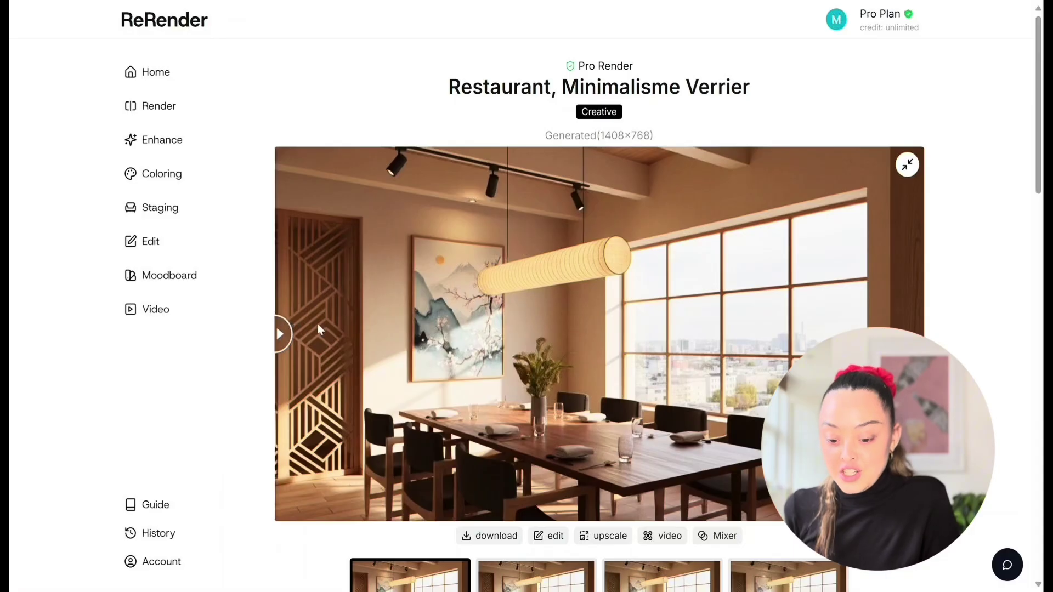
scroll(317, 324, down, 2)
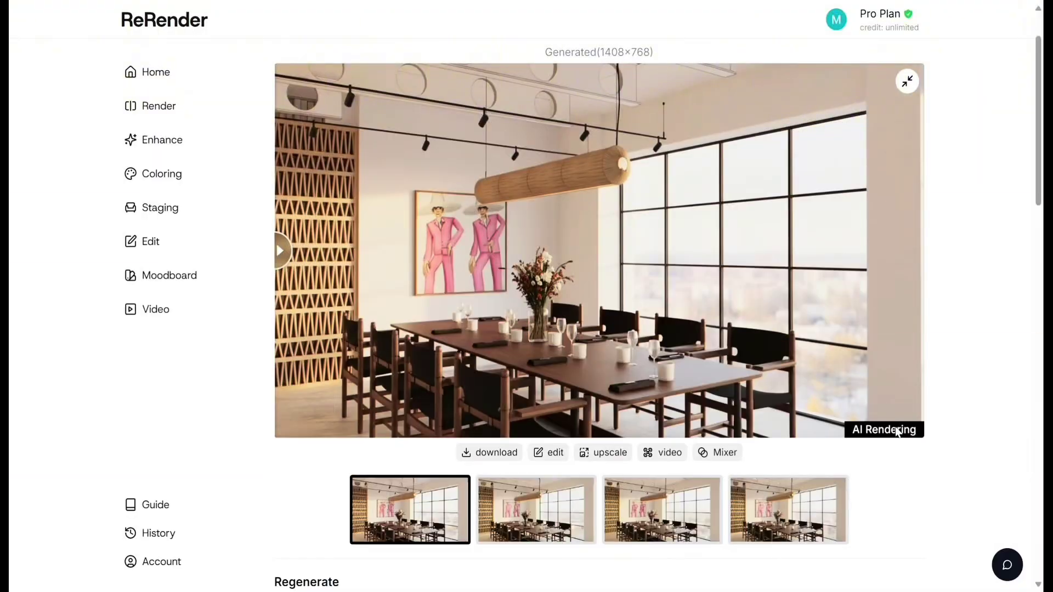
click(548, 525)
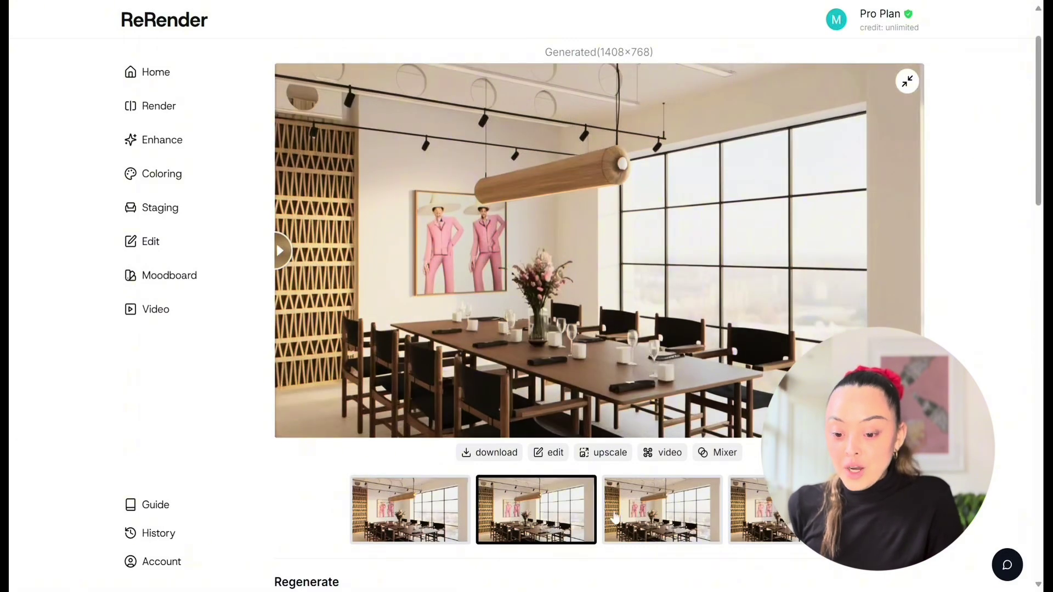
click(652, 514)
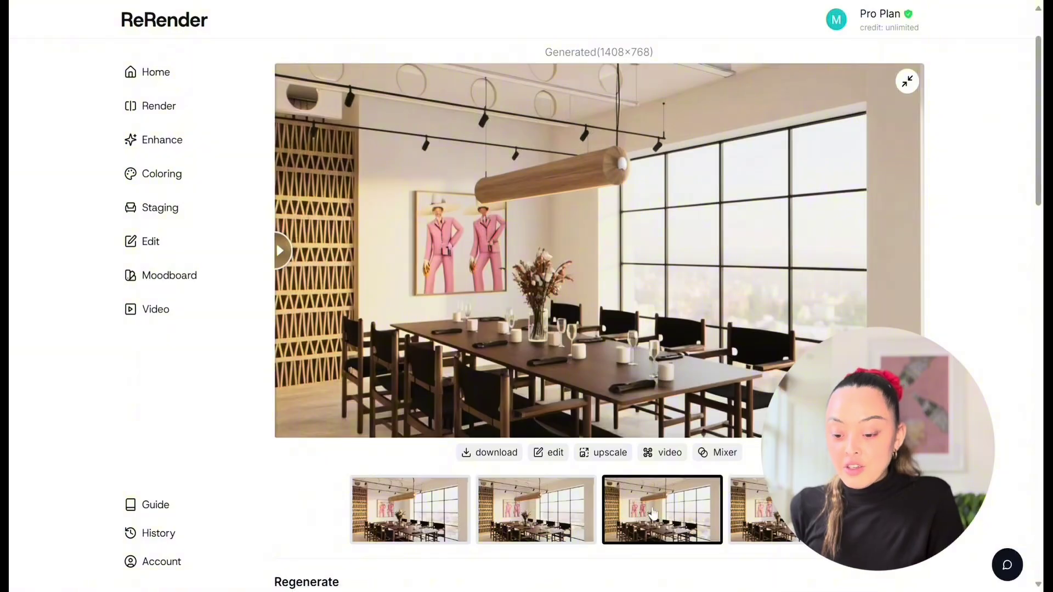
click(760, 517)
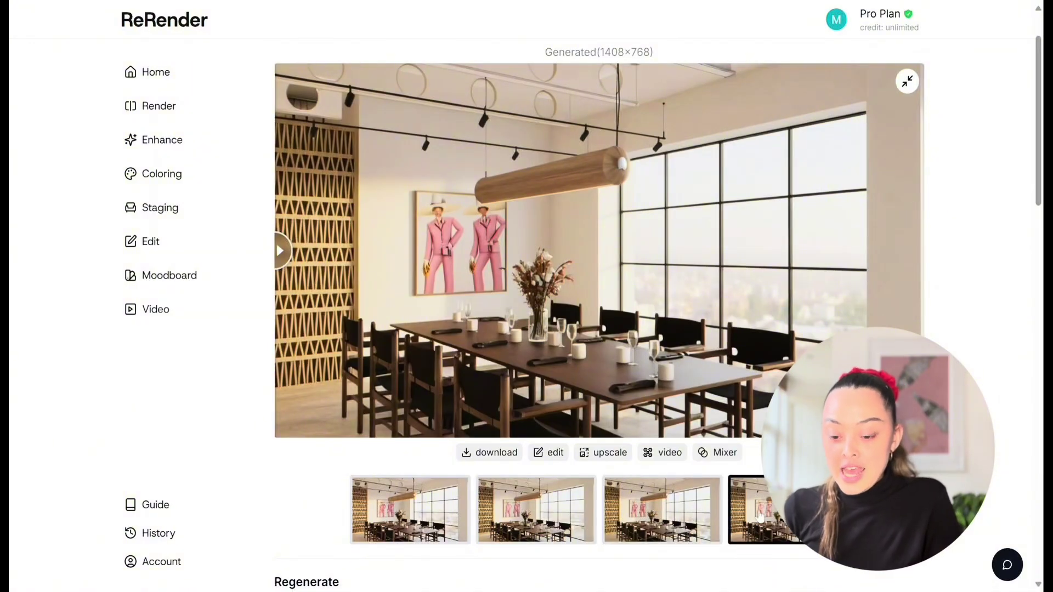
click(672, 510)
click(570, 507)
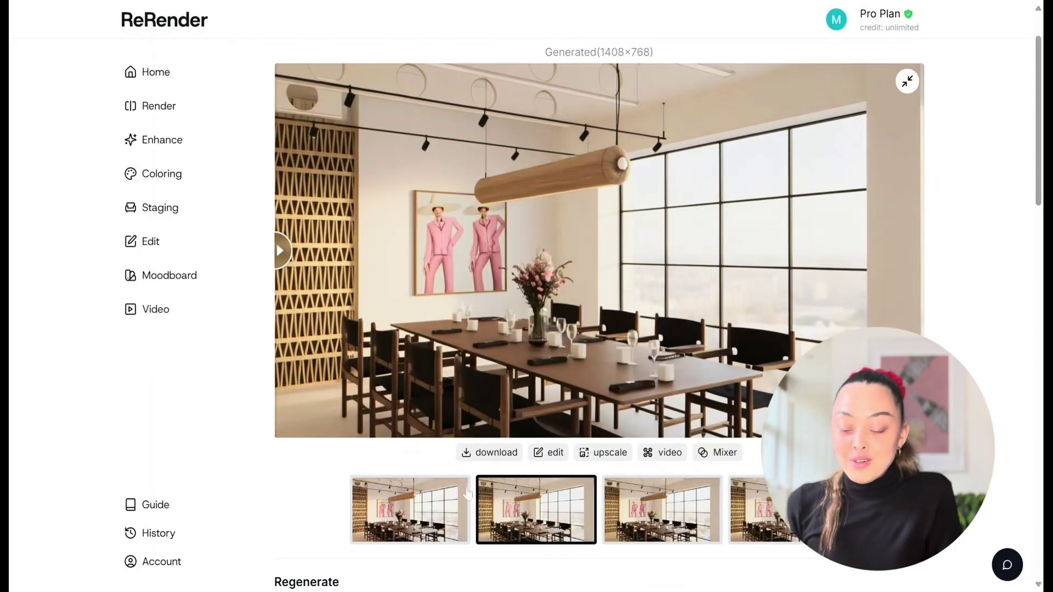
click(468, 494)
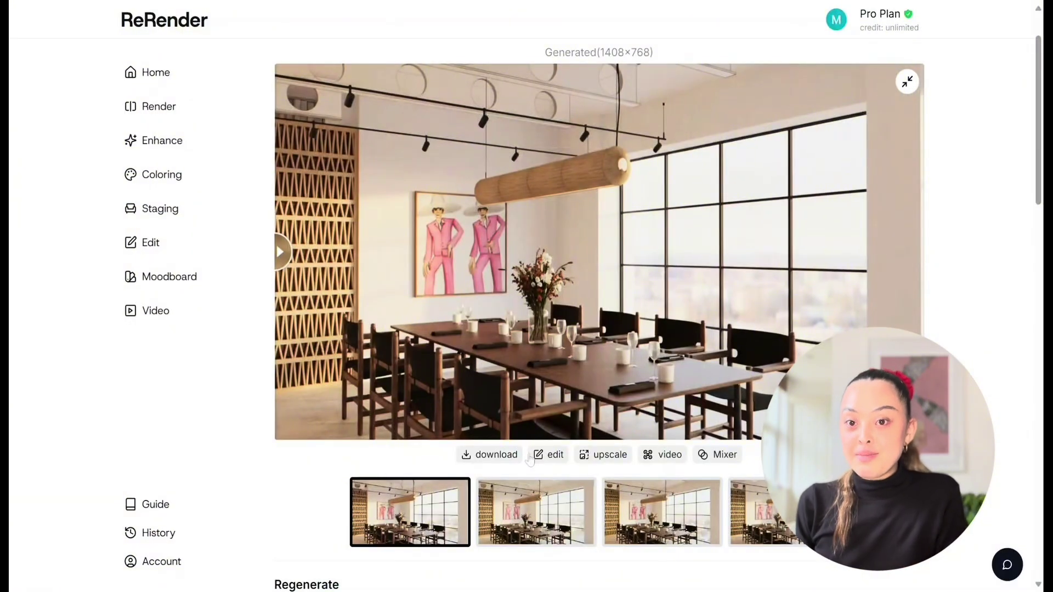
Edit the render so the dining chairs become tan leather, then view the full result
click(554, 456)
text(Kee)
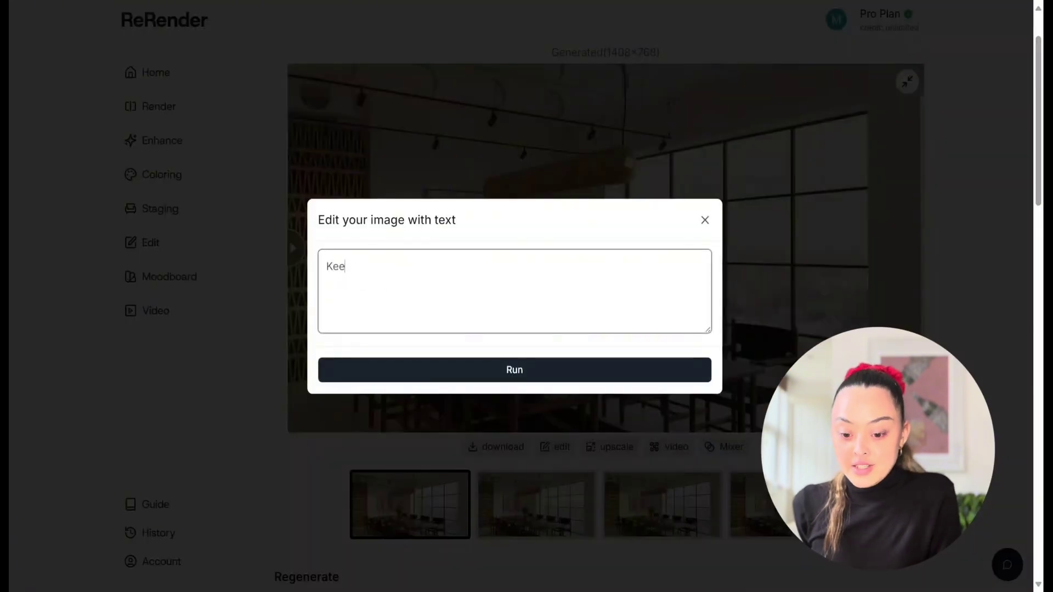
text(p everything else but change the fabric of the dining chair to tan cha)
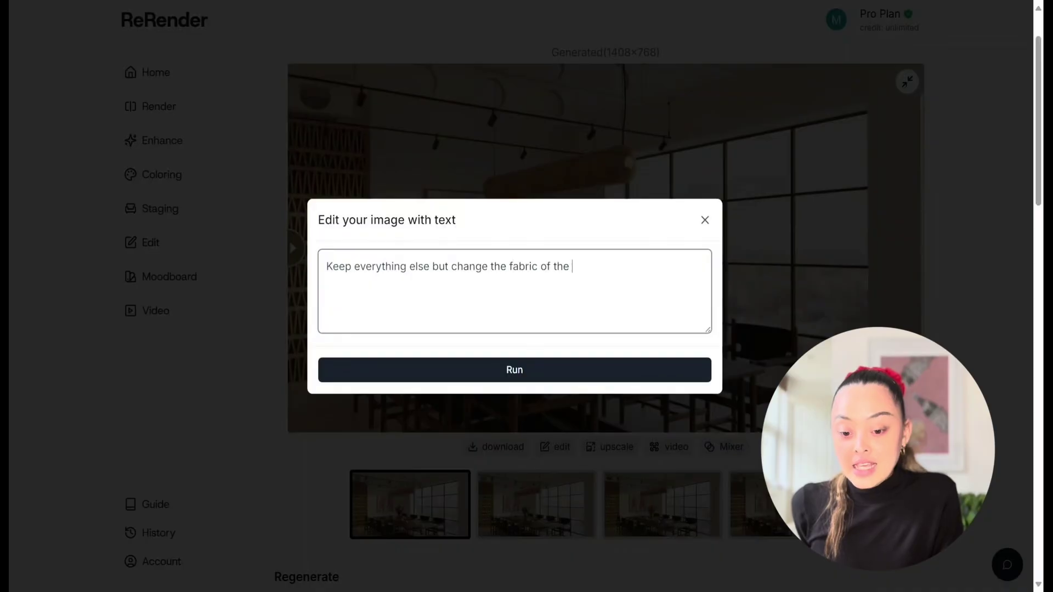
key(BackSpace)
key(BackSpace)
key(BackSpace)
text(leather)
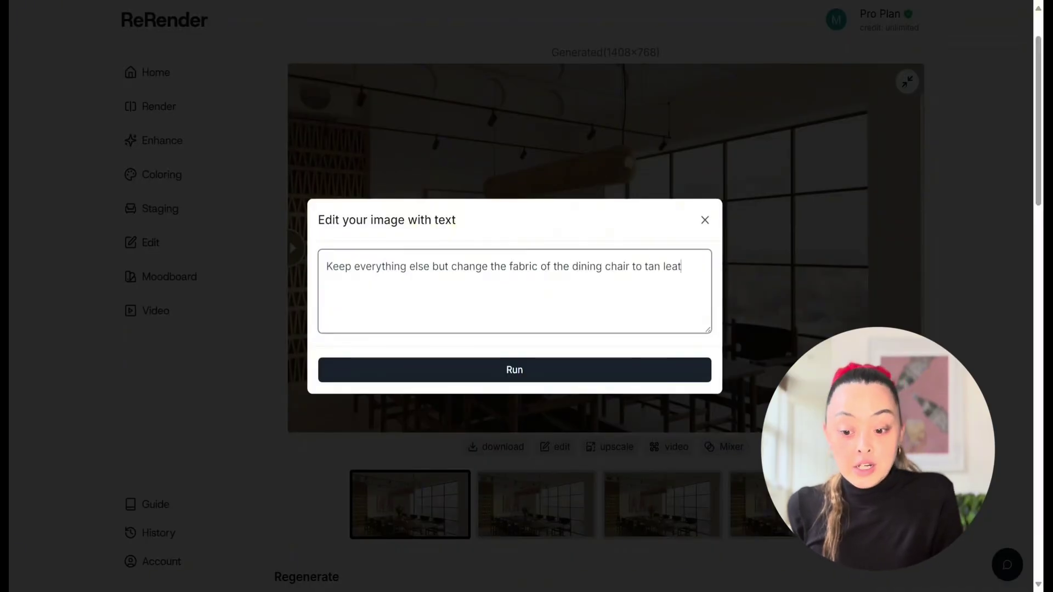
click(512, 369)
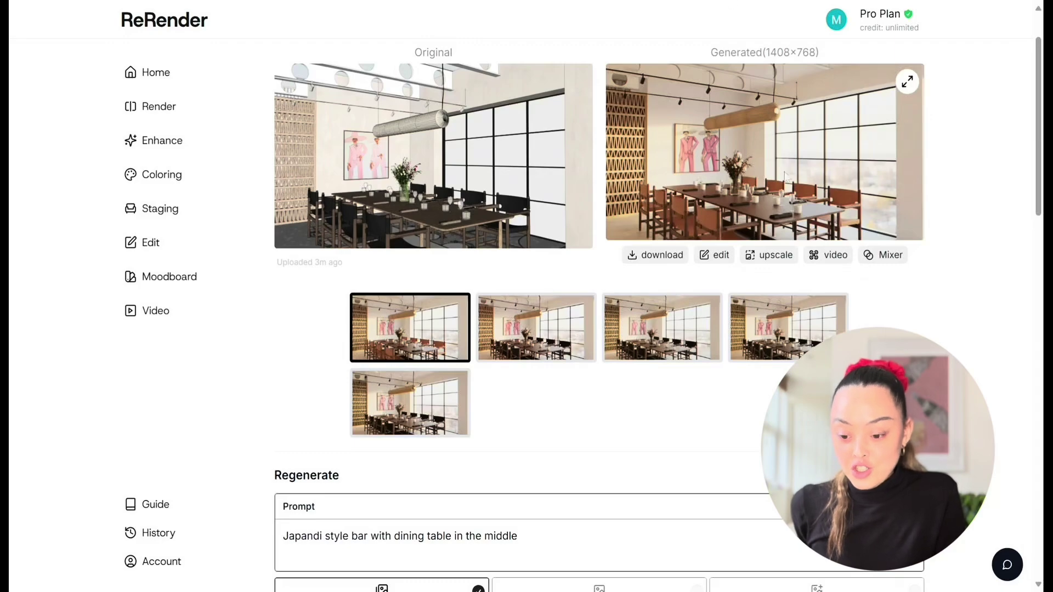
click(907, 85)
mouse_move(599, 252)
mouse_down()
mouse_move(263, 275)
mouse_move(346, 251)
mouse_move(893, 251)
mouse_move(279, 287)
mouse_move(207, 263)
mouse_up()
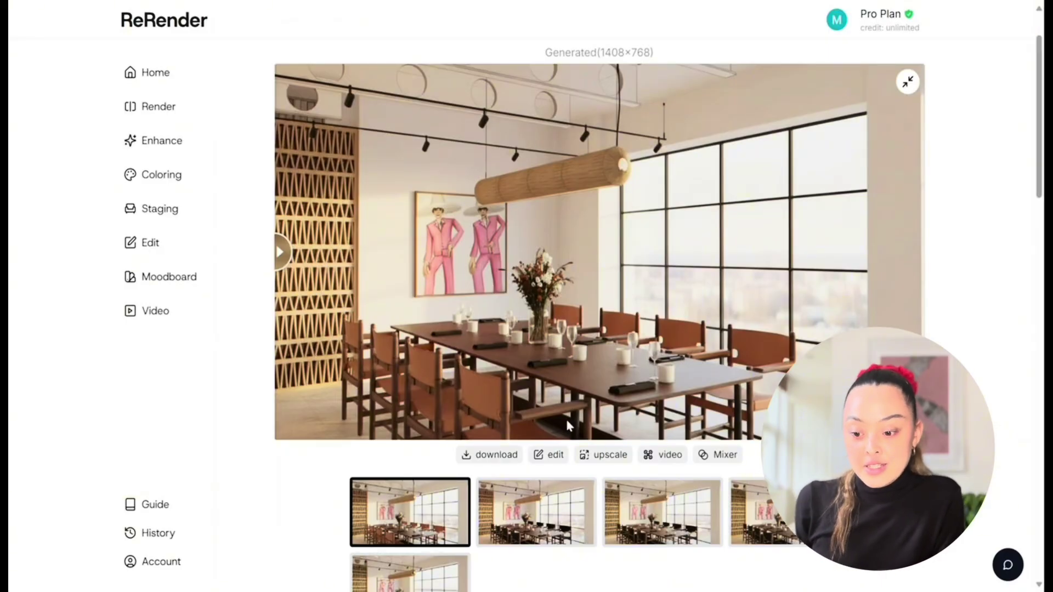
Edit the view behind the glass to a London pedestrian street with shops, then compare
click(545, 454)
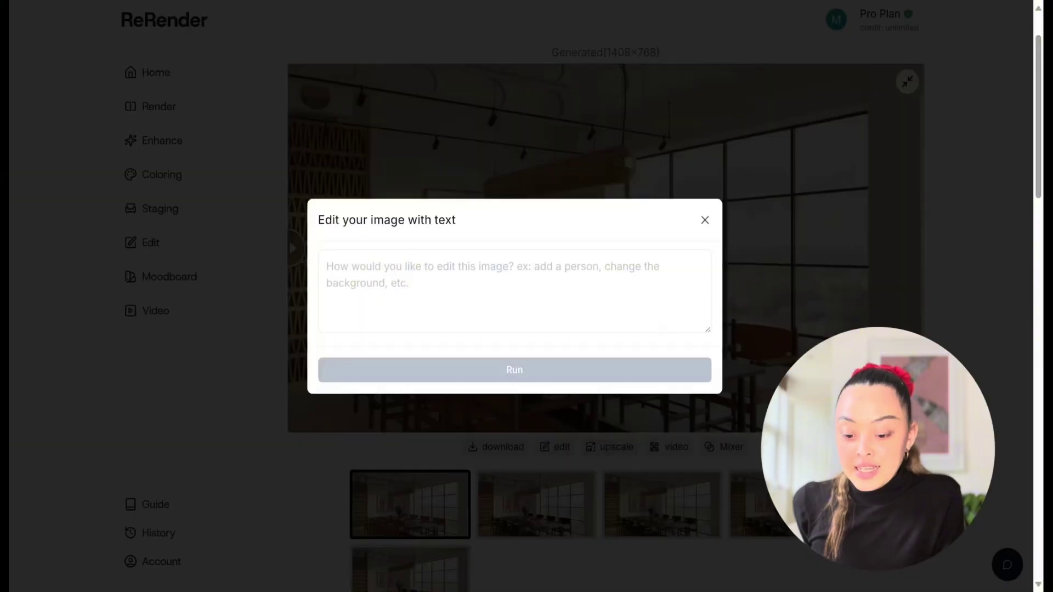
text(Keep everything else as it is but chnage the)
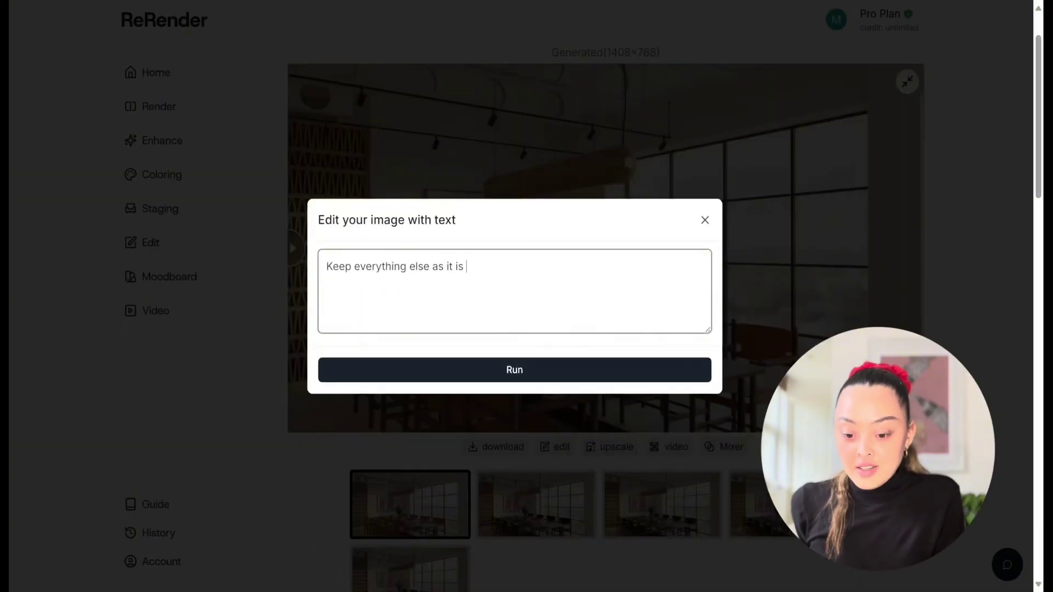
key(BackSpace)
key(BackSpace)
key(BackSpace)
key(BackSpace)
key(BackSpace)
key(BackSpace)
key(BackSpace)
key(BackSpace)
key(BackSpace)
text(ange the scene image b)
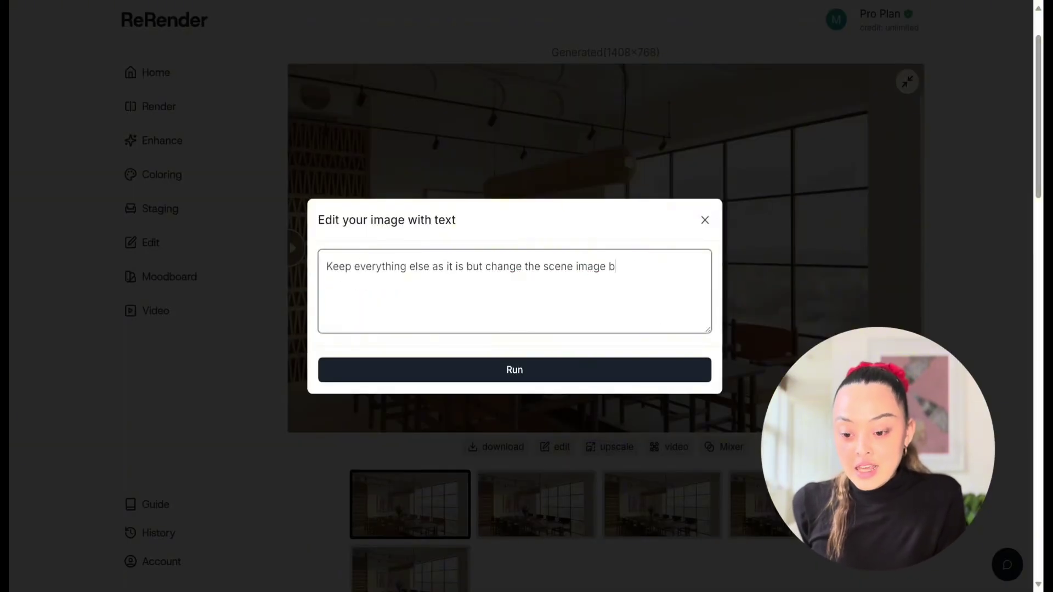
text(ehind the glass to pedestri)
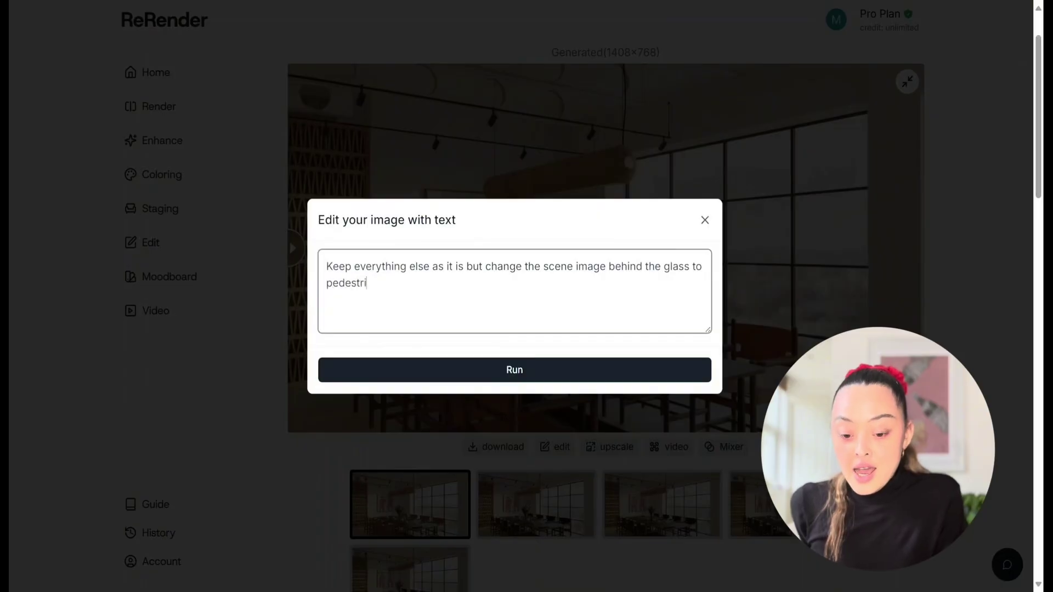
text(an street view with shops in london)
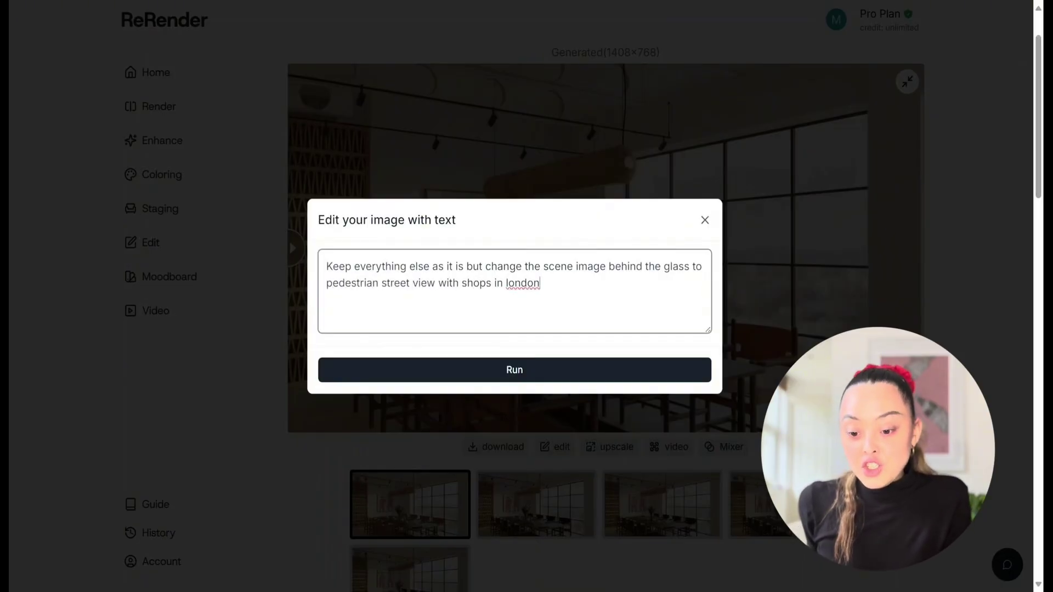
key(Return)
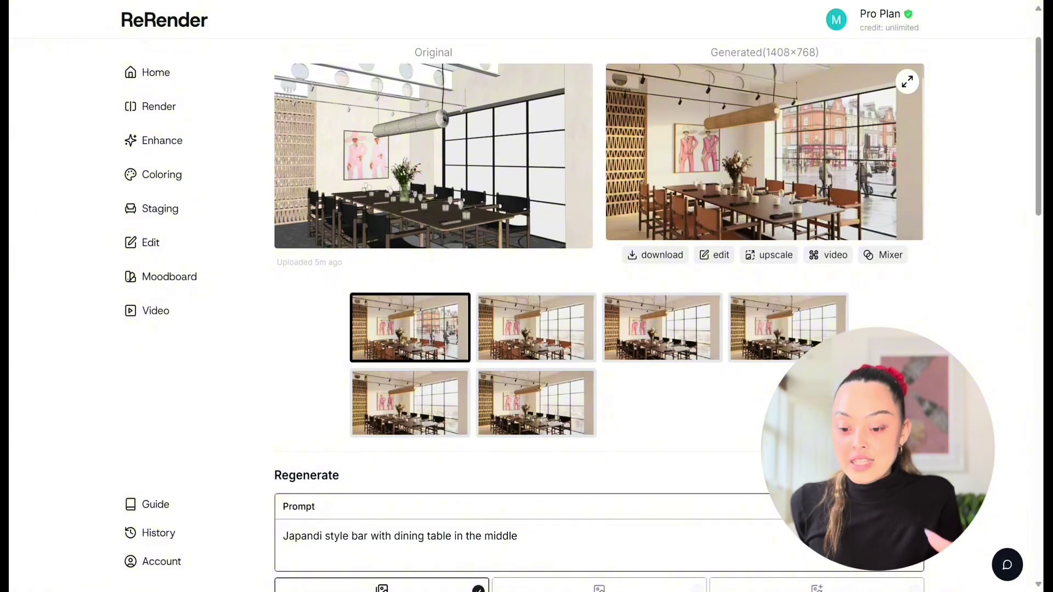
click(906, 82)
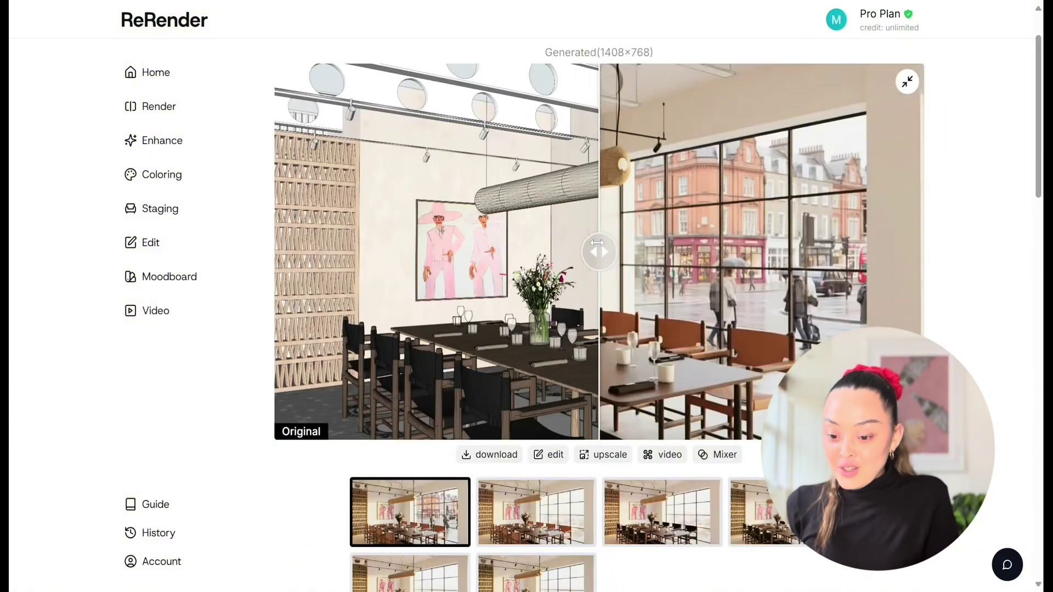
drag(603, 252, 258, 280)
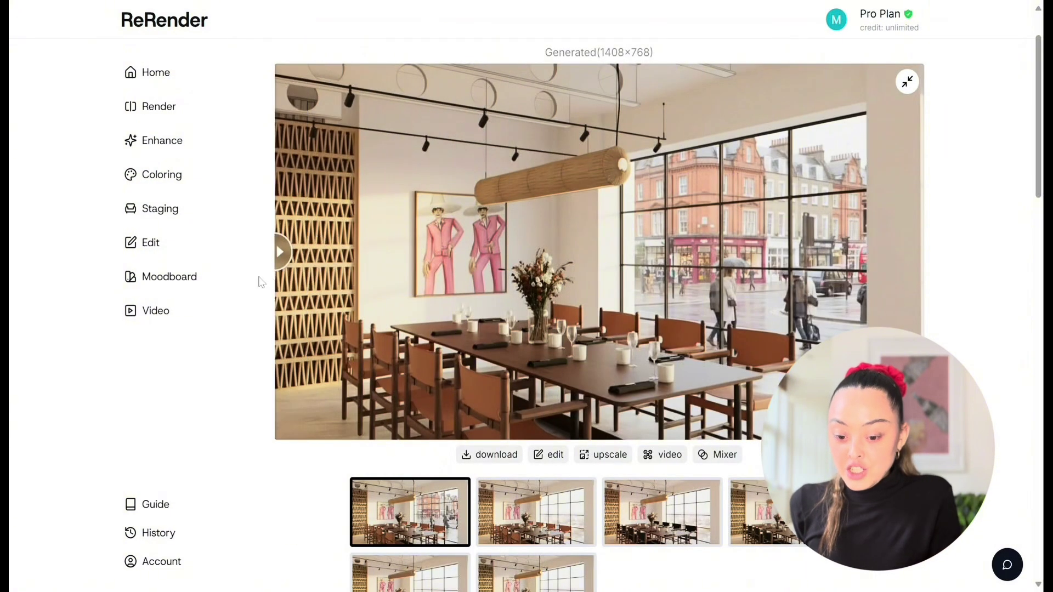
drag(384, 288, 277, 283)
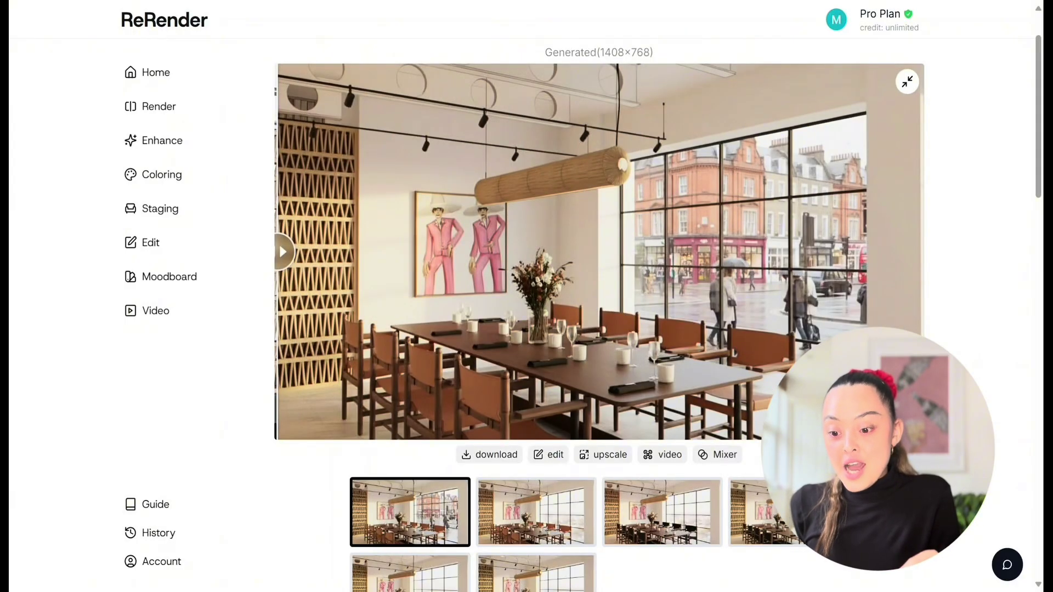
Edit the render to add sheer curtains pulled aside on the right and left
click(551, 458)
text(Keep everyt)
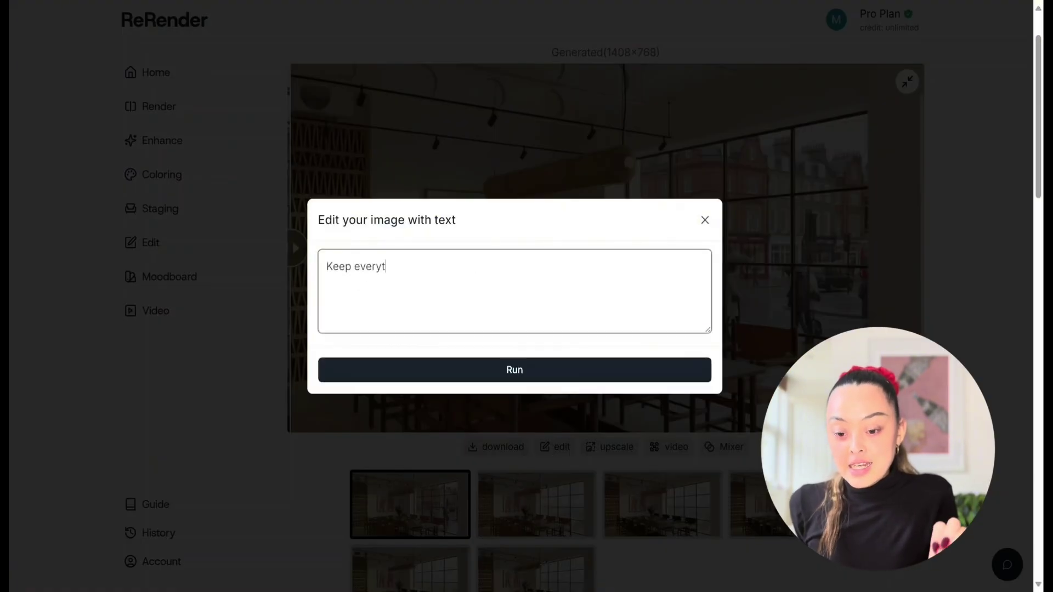
text(hing else as it is but add a sheer curtain pulled to aside)
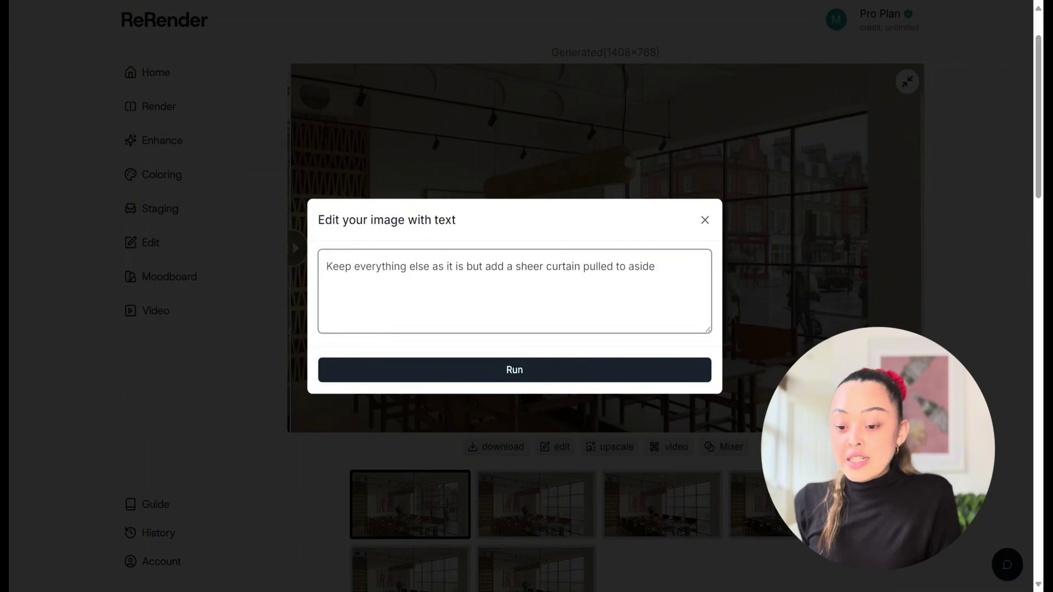
text( on right and left hand side of glass)
click(582, 369)
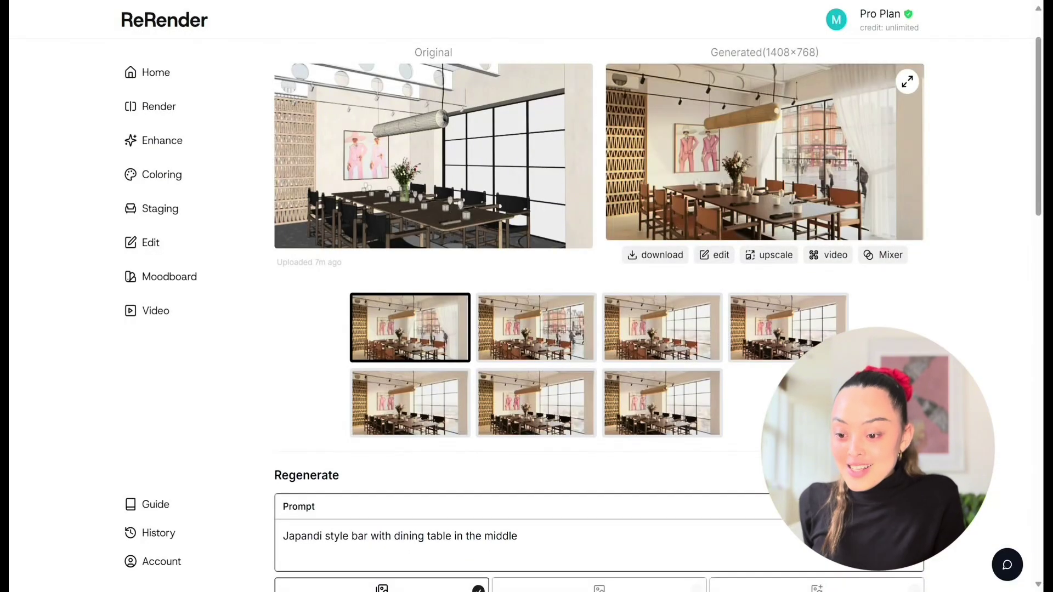
click(907, 82)
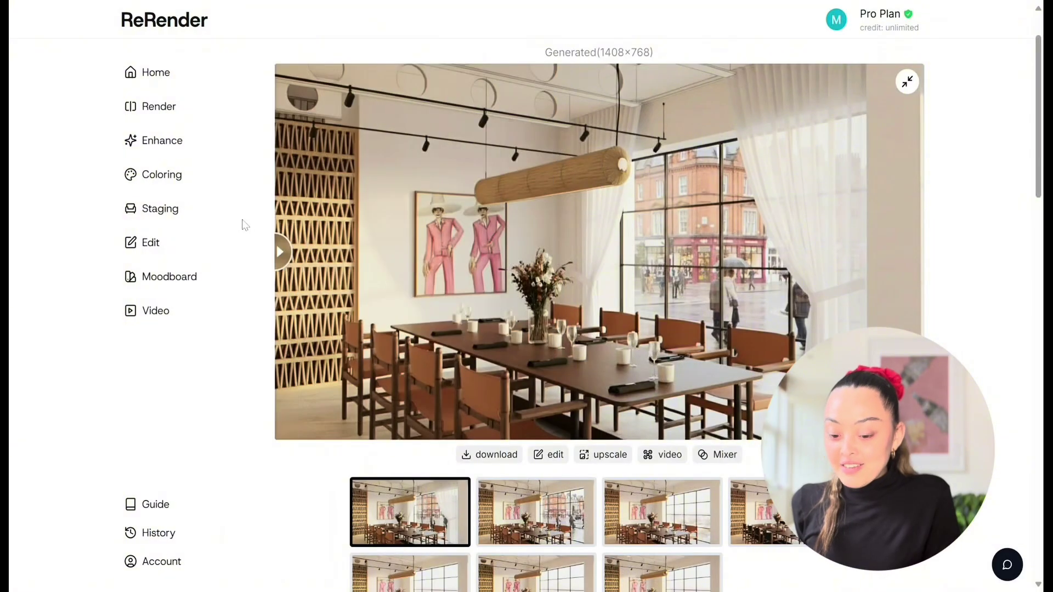
click(280, 252)
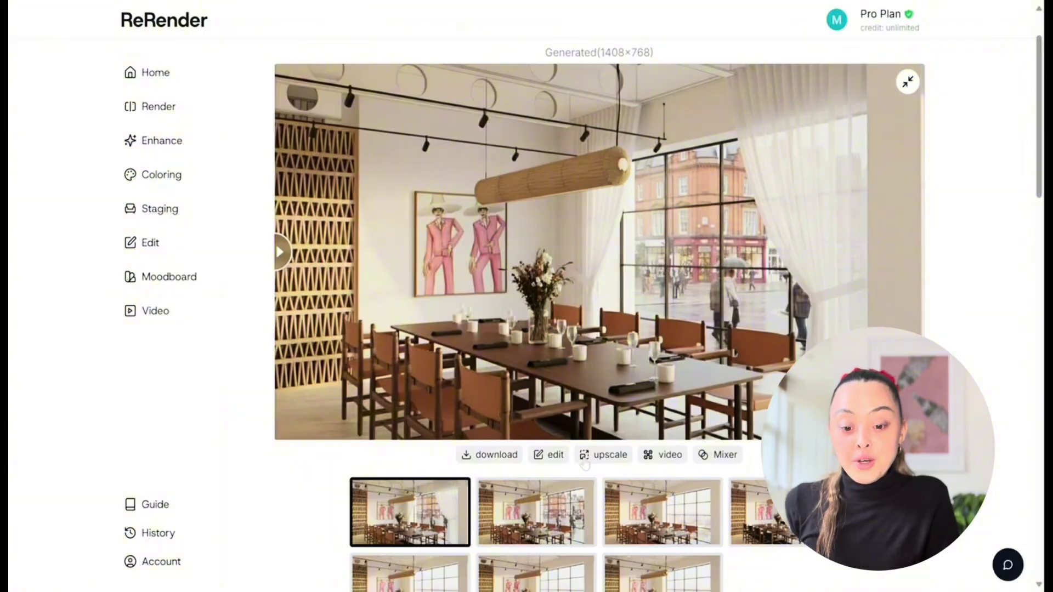
Edit the timber floor into a concrete textured tile floor and view the full render
click(554, 456)
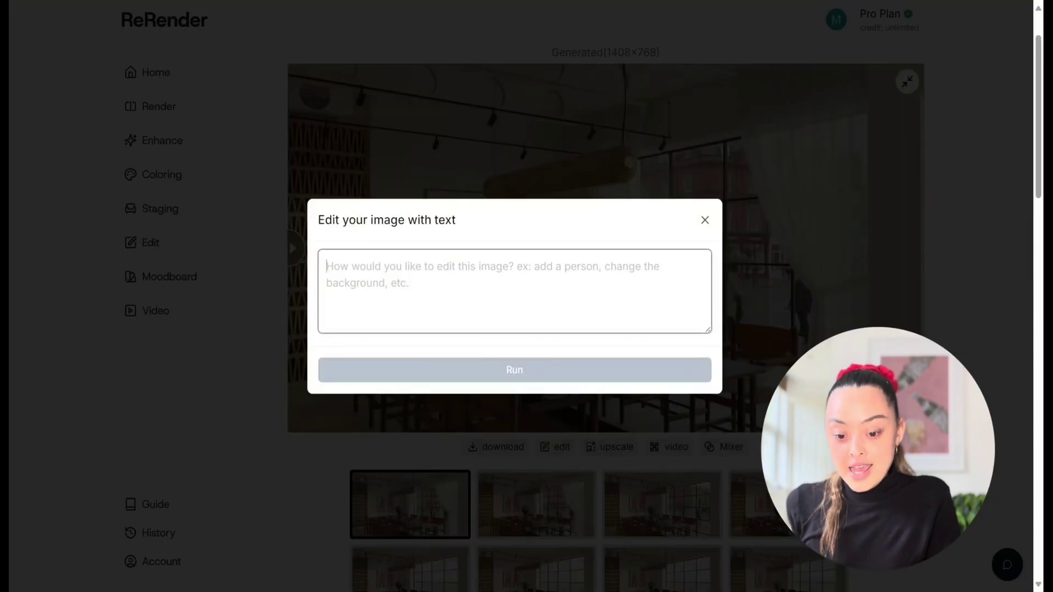
text(keep everything else as it )
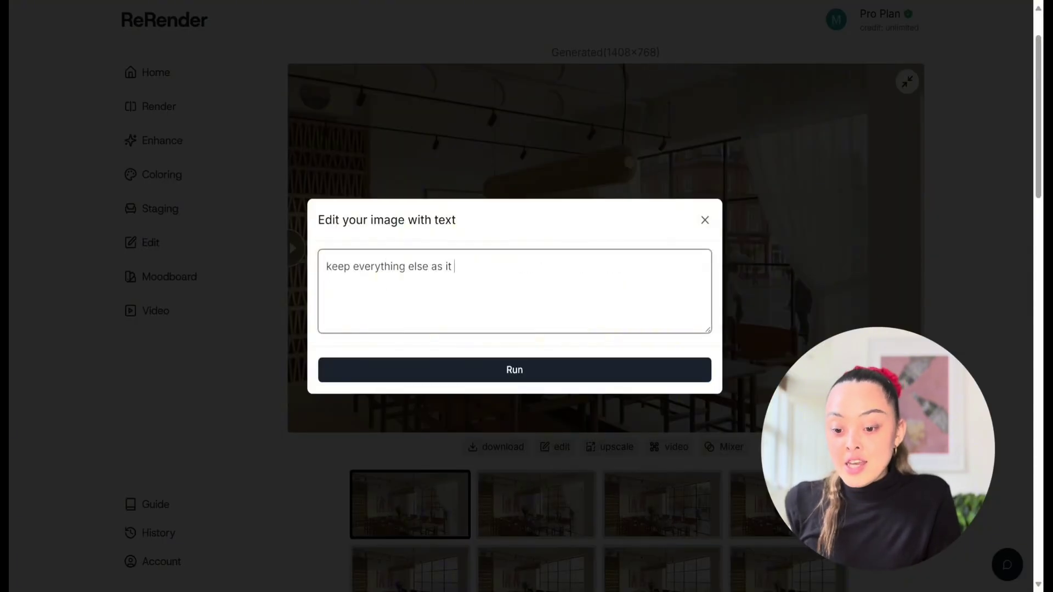
text(is but change the timber floor to concrete textured f)
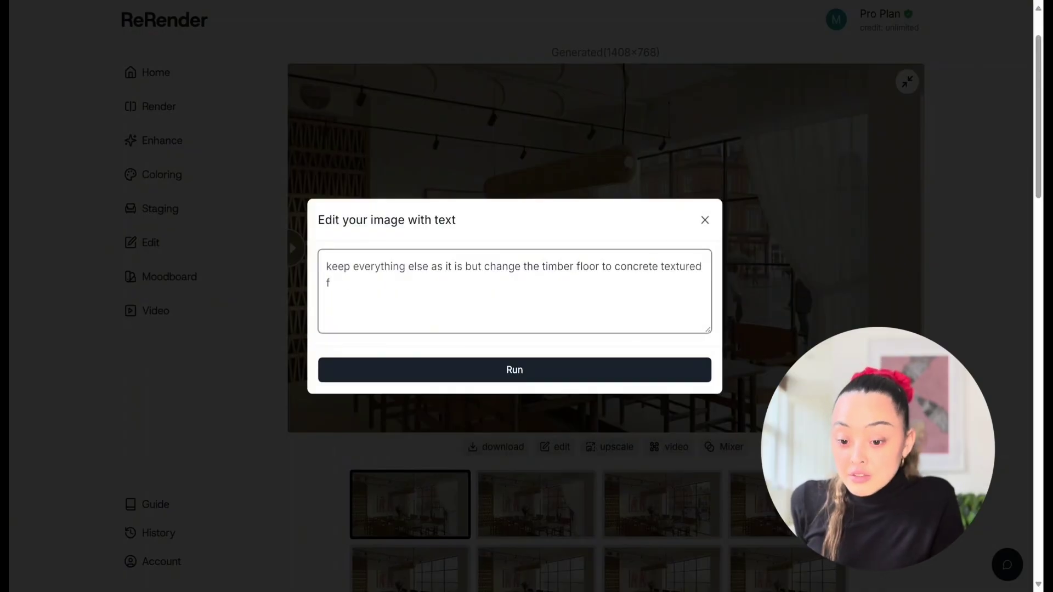
key(BackSpace)
text(tile floor)
click(559, 369)
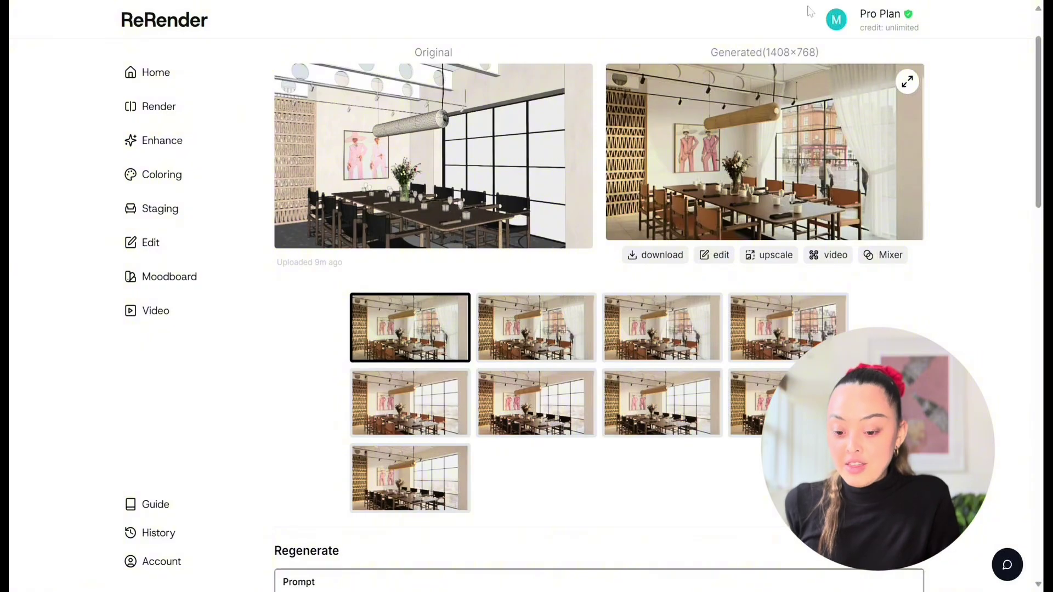
click(907, 81)
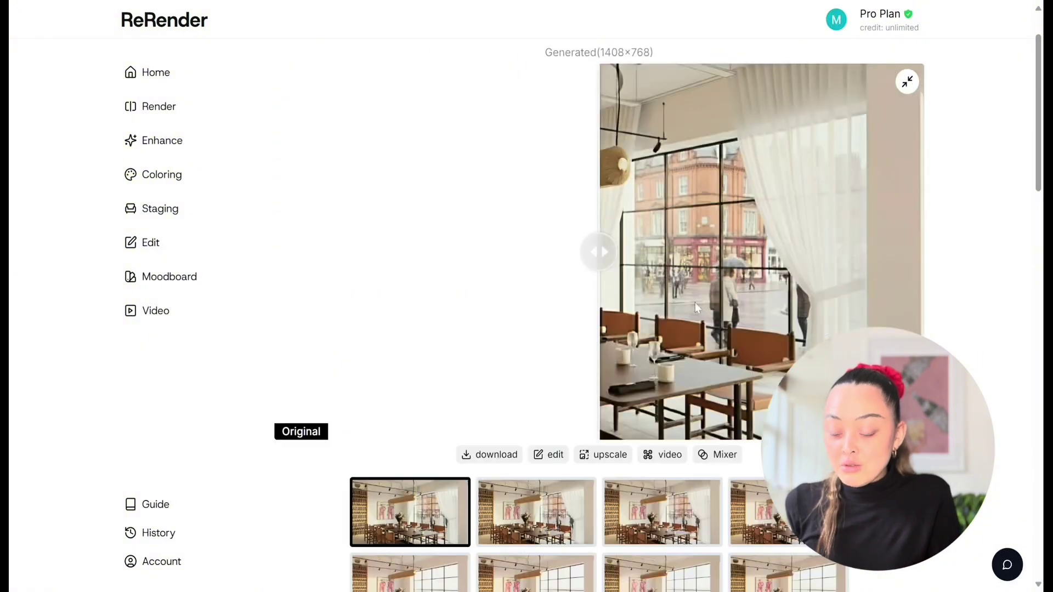
drag(590, 252, 199, 259)
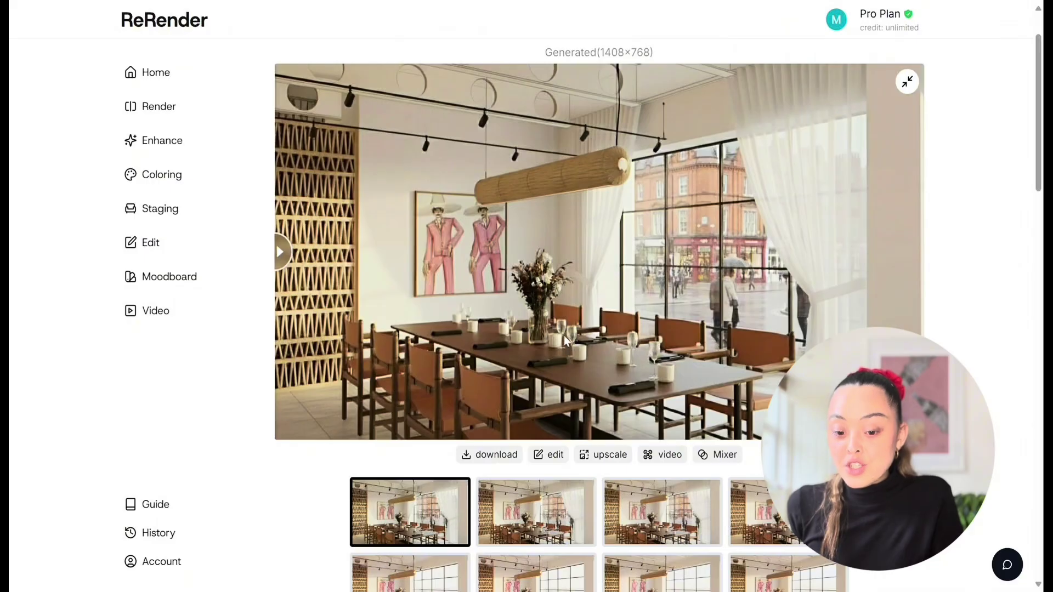
Turn on the track light and pendant light with a text edit, then compare the lit render
click(568, 454)
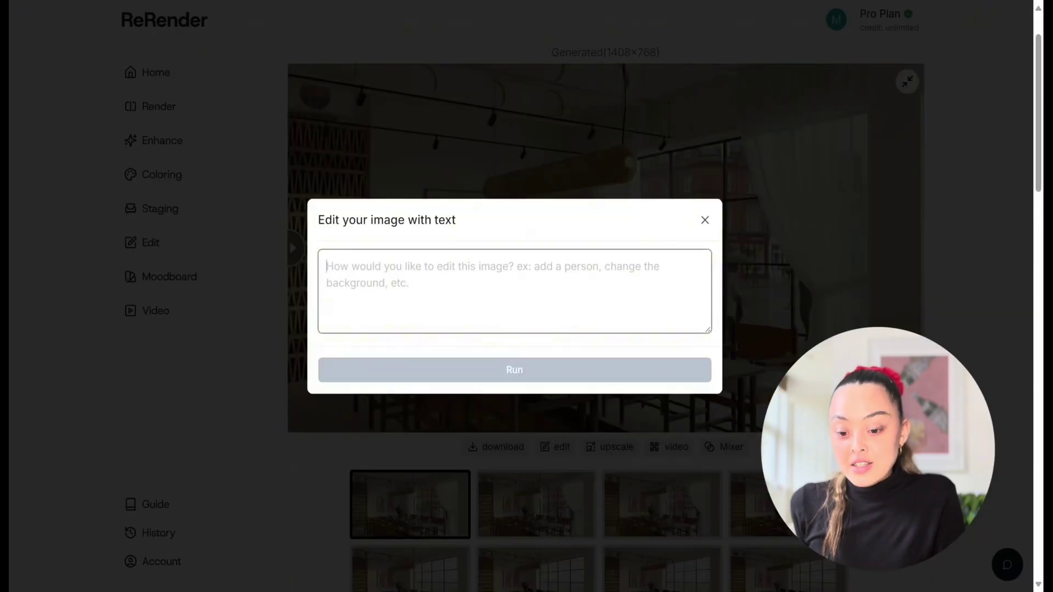
text(Keep everything else as it is but turn on the trac)
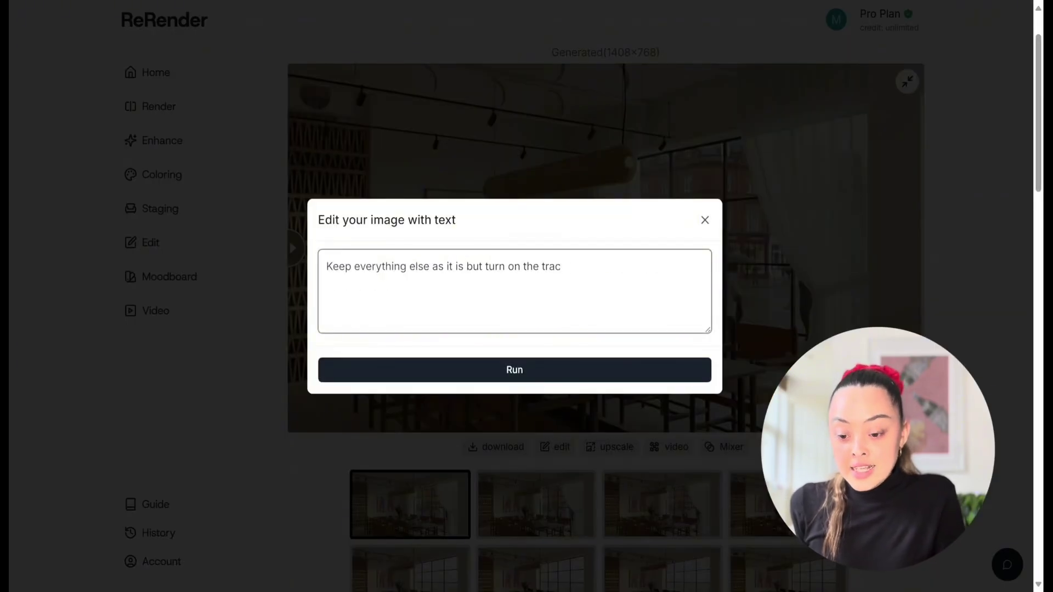
text(k light and pendant light)
click(615, 379)
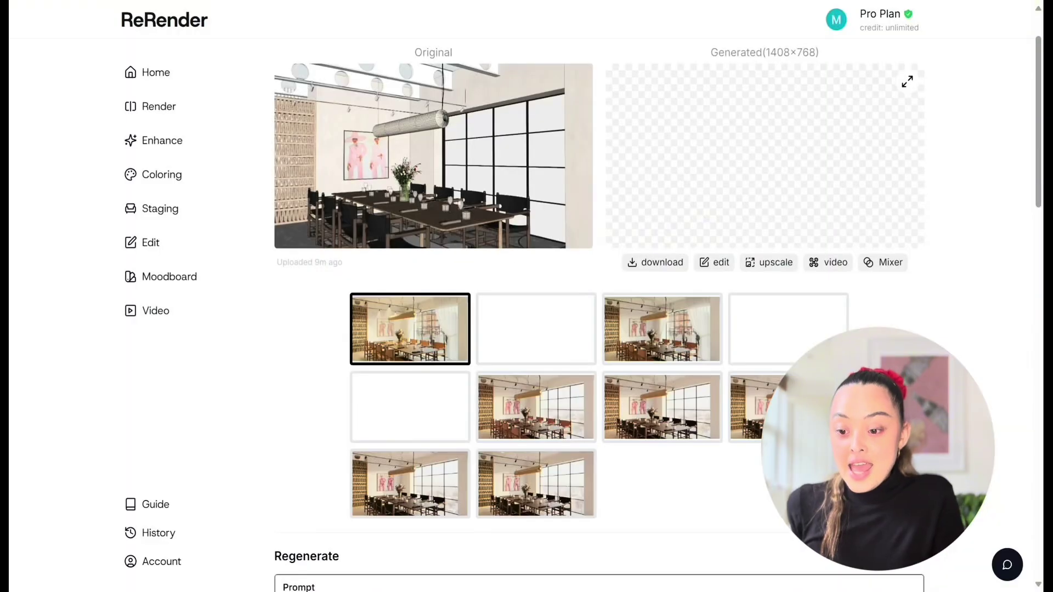
click(724, 219)
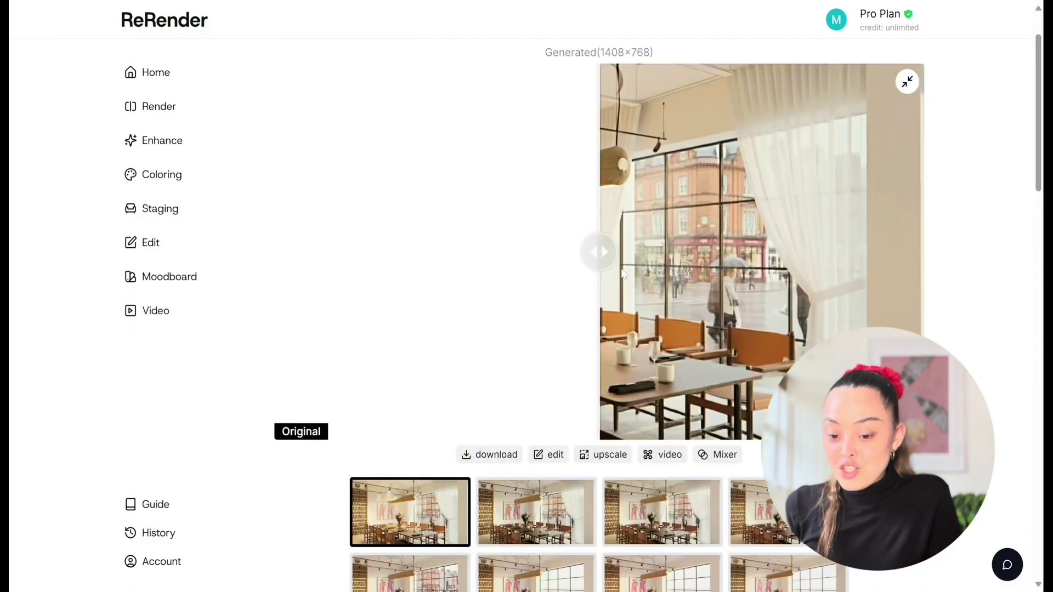
drag(607, 253, 249, 311)
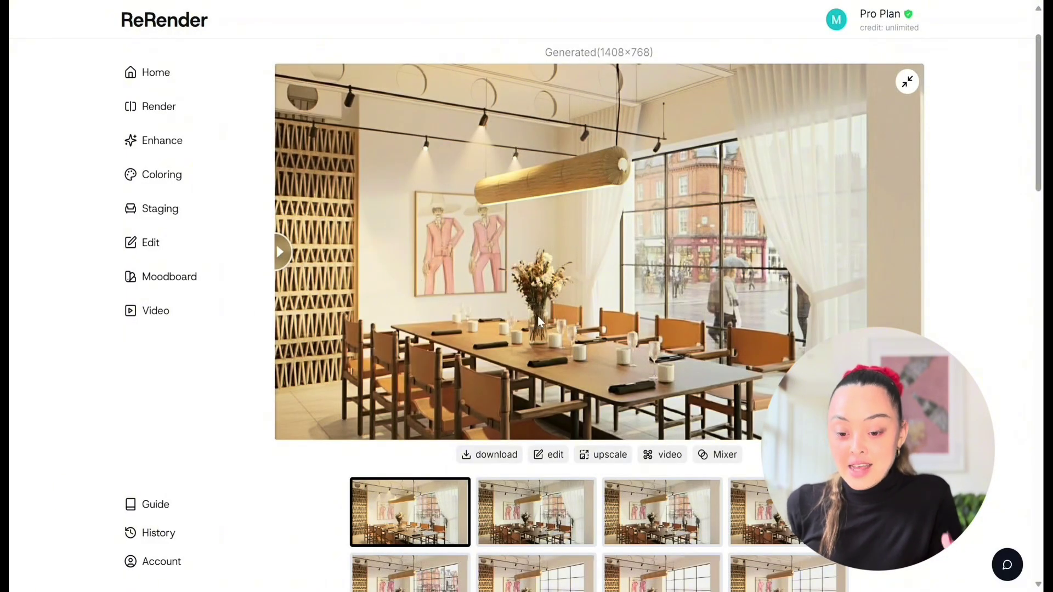
Change the dining table timber to light Scandi oak and enlarge the result
click(550, 457)
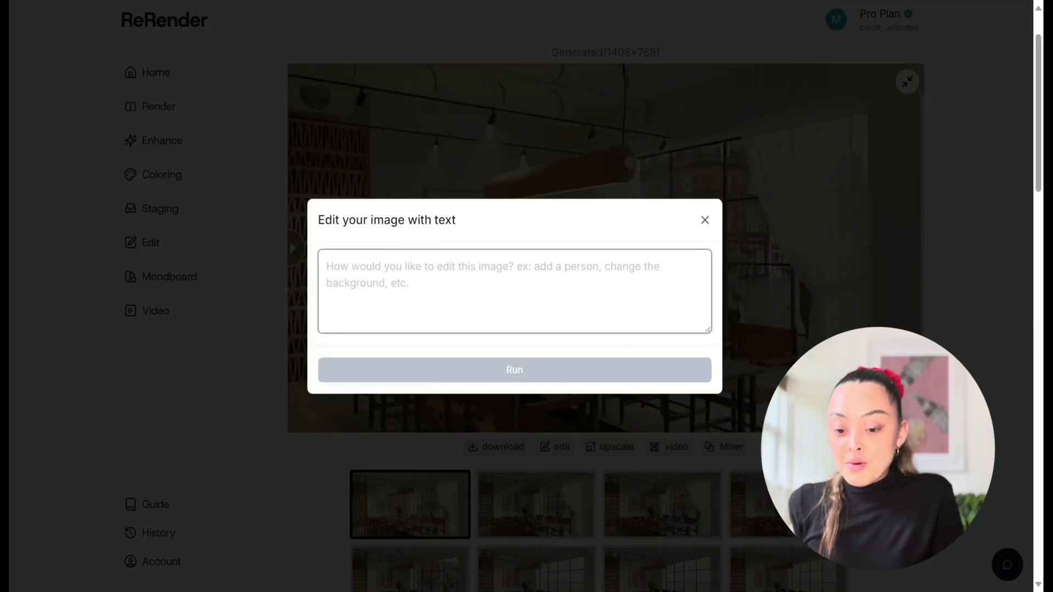
text(Keep everything else as it is but change the )
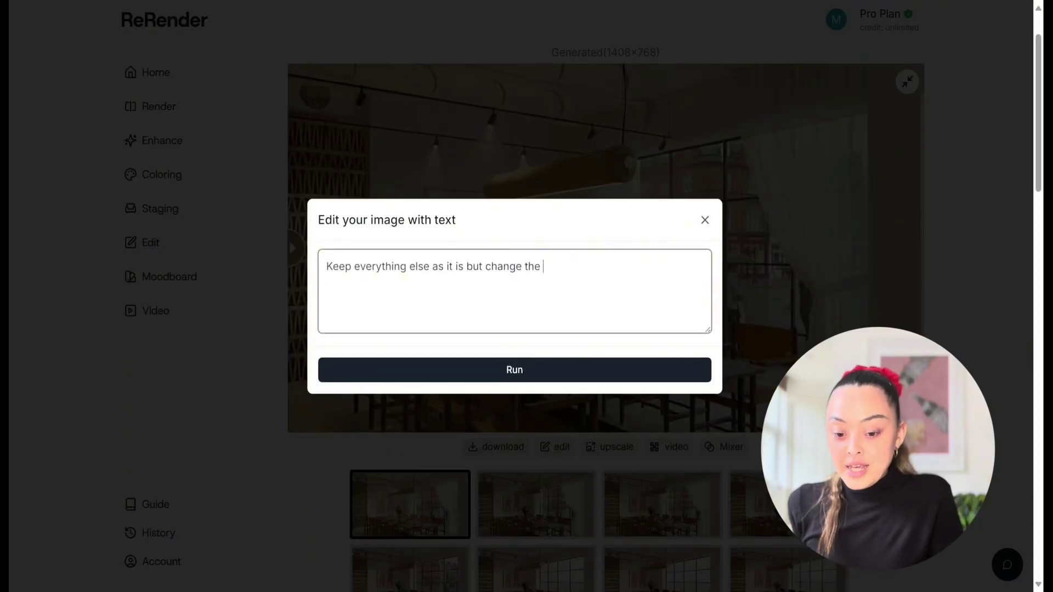
text(dining table timber to light scandi oak)
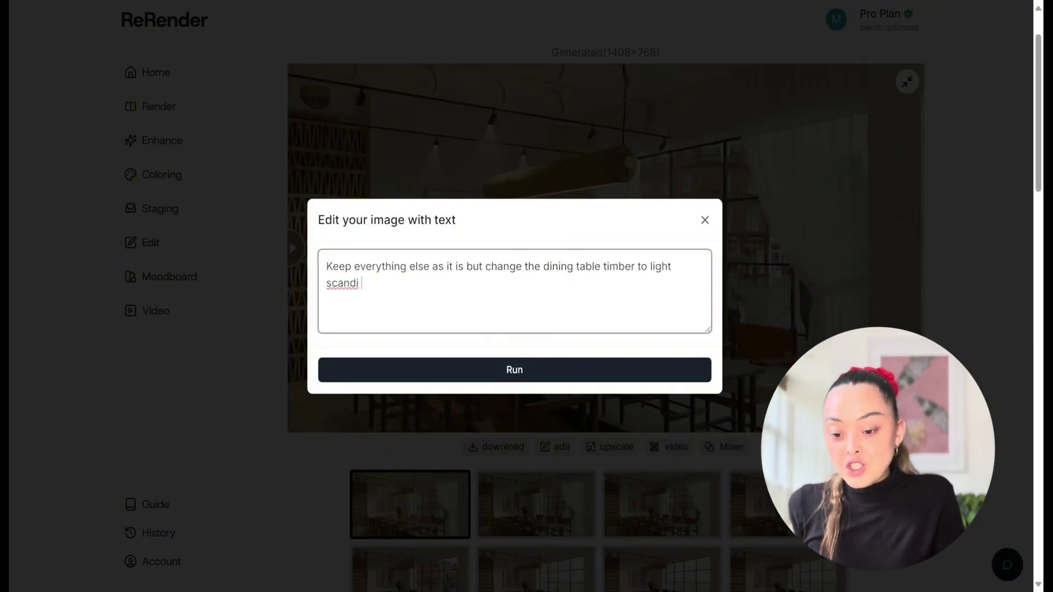
click(560, 368)
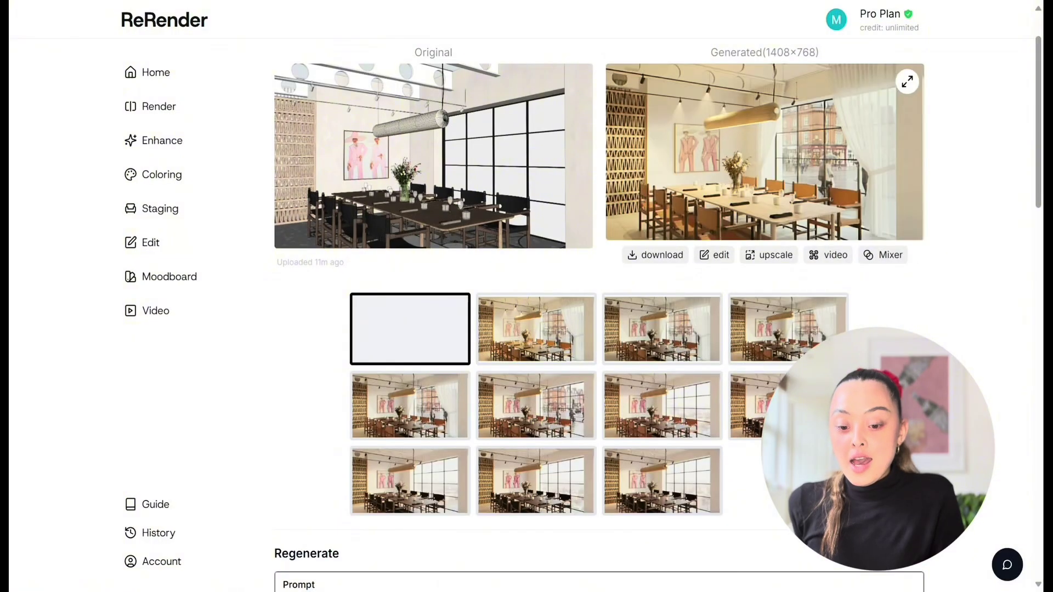
click(907, 82)
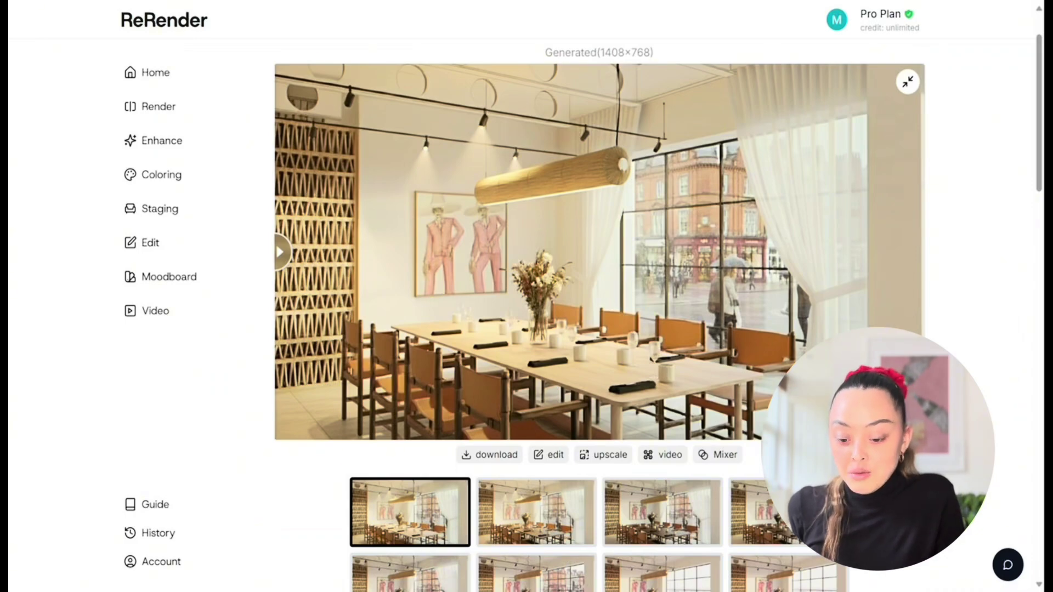
Replace the artwork with a Japandi minimal painting with negative space and enlarge the render
click(542, 456)
text(keep everythin)
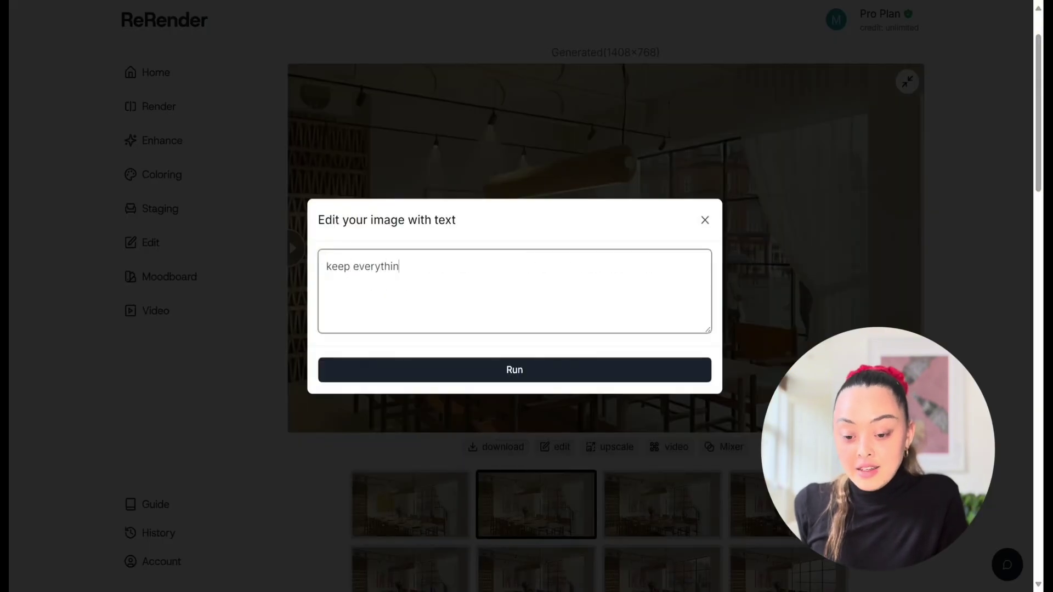
text(g as it is but change the artwork to japandi minimal pa)
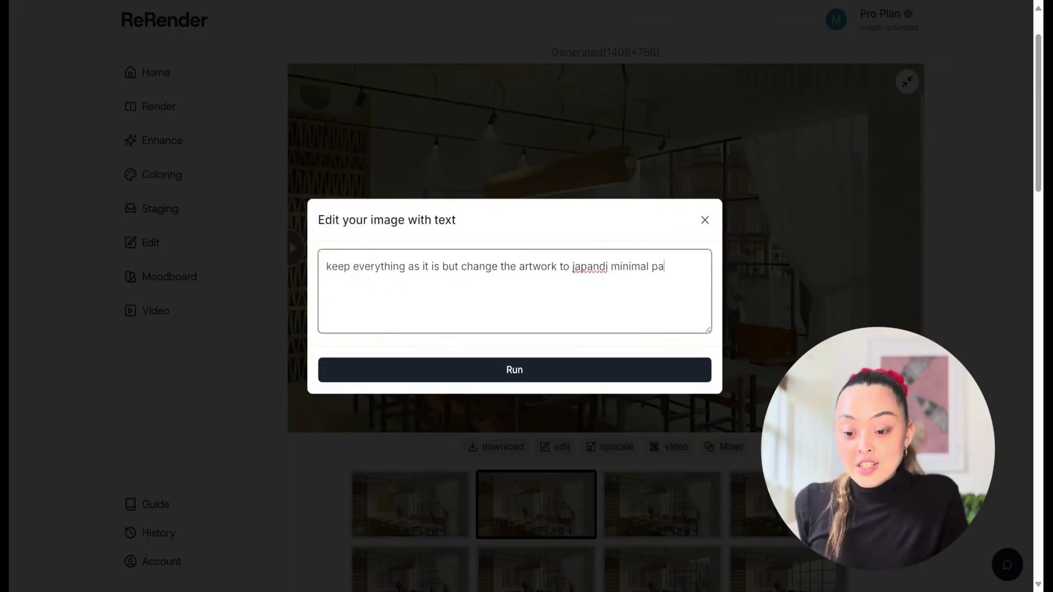
text(inting with negative space)
click(566, 365)
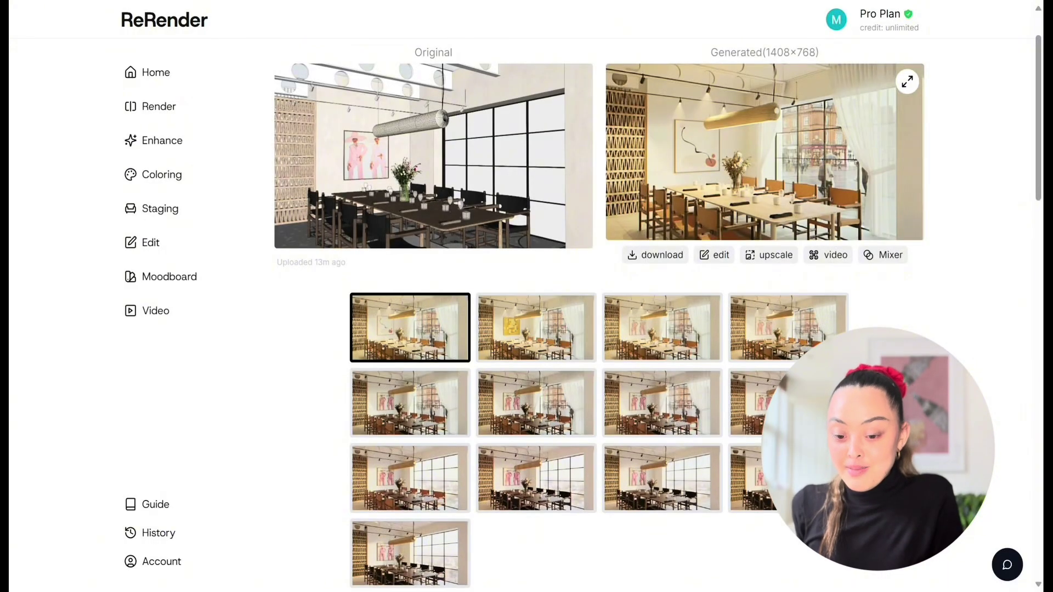
click(906, 82)
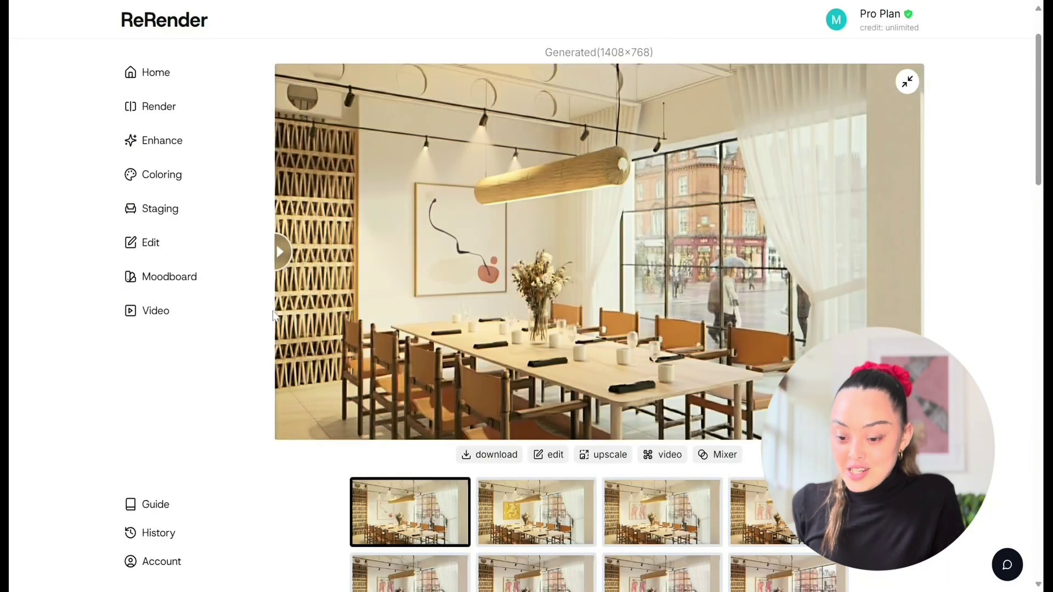
Change the pendant light material to paper, keeping everything else unchanged
click(549, 455)
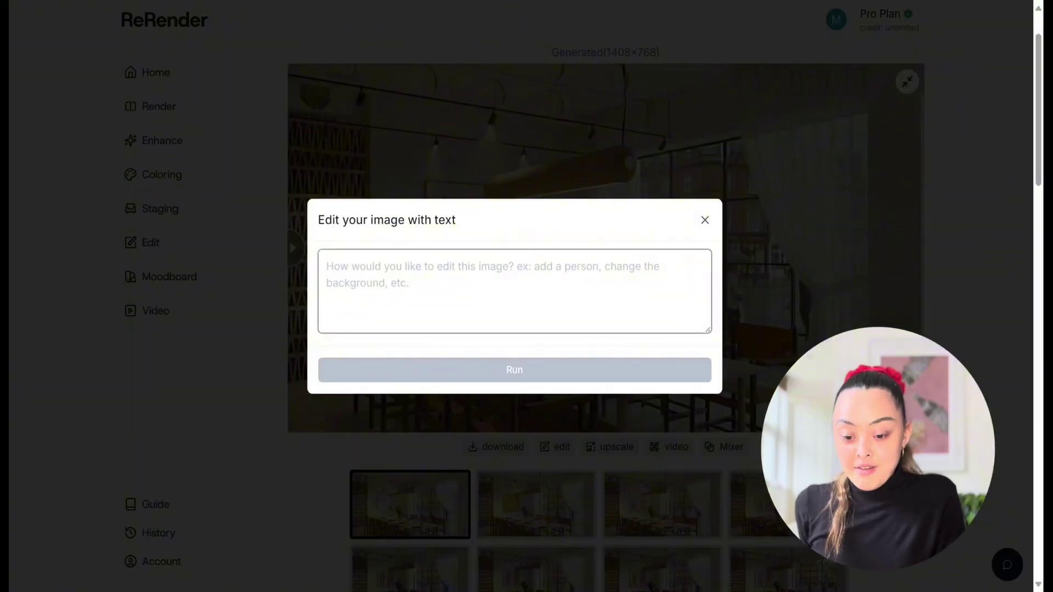
text(Keep everything else as it is but change the pendant l;ig)
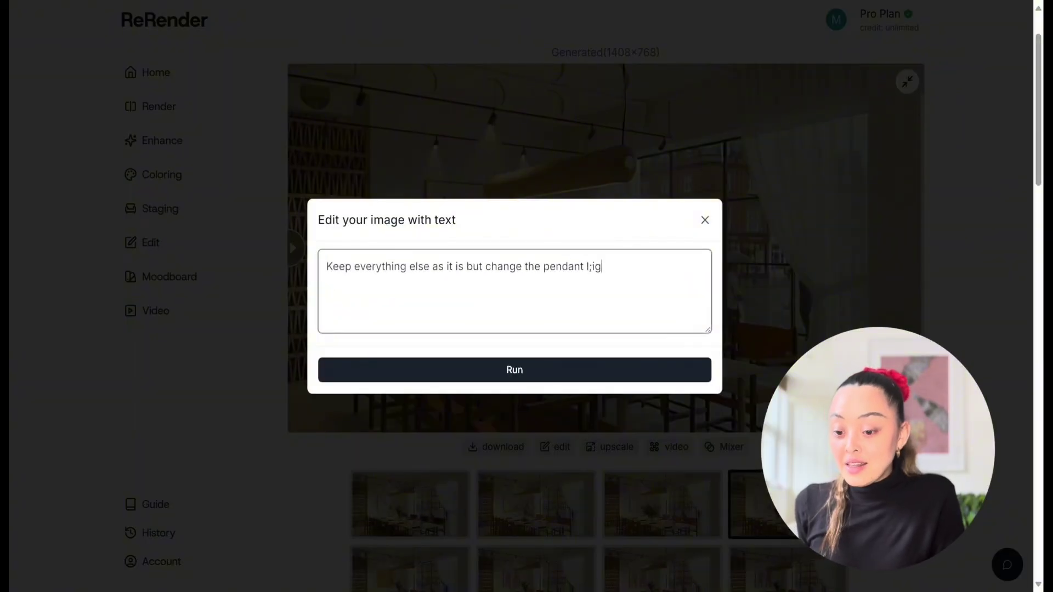
key(BackSpace)
key(BackSpace)
key(BackSpace)
text(ight material to paer)
key(BackSpace)
text(er)
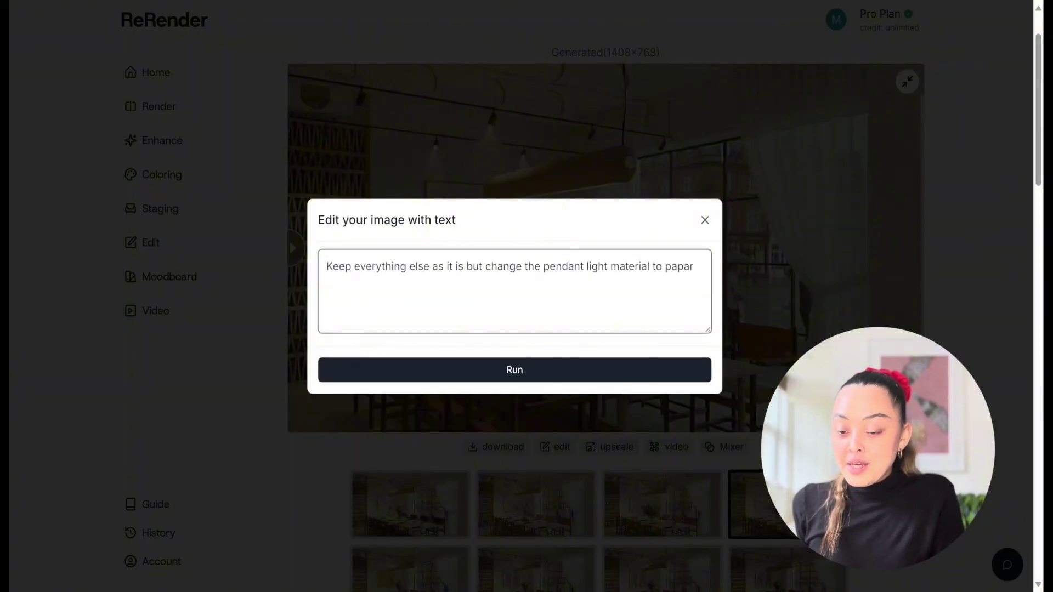
key(Return)
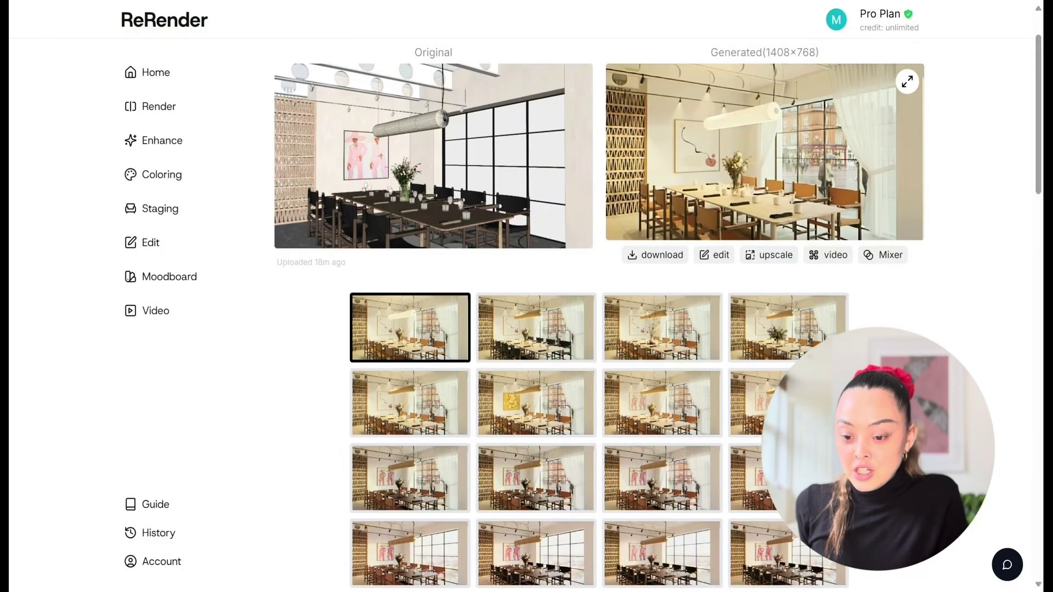
Enlarge the paper-light render and slide the comparison to reveal the original sketch
click(907, 82)
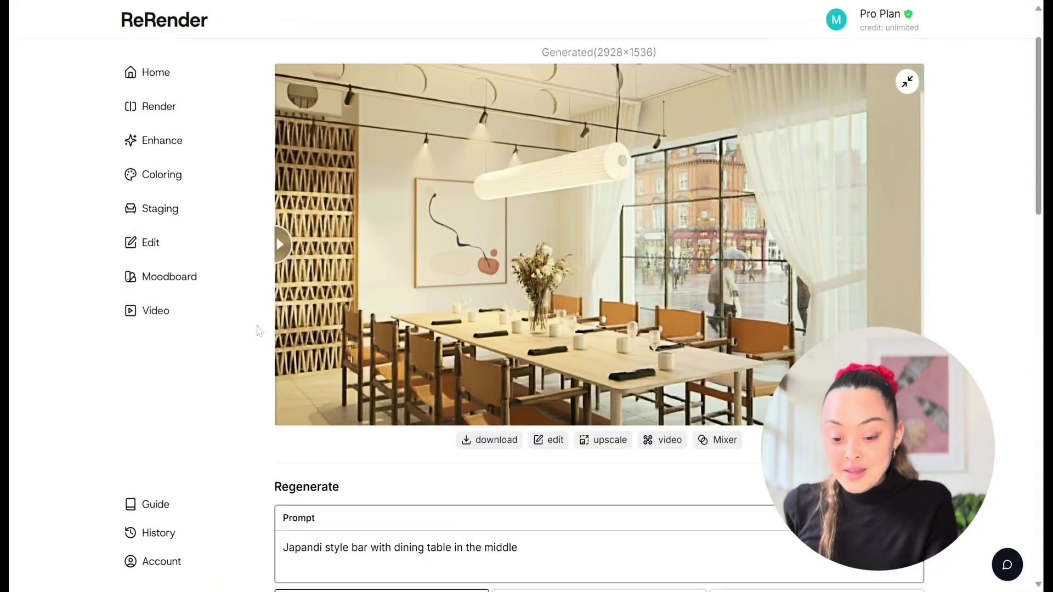
mouse_move(279, 244)
mouse_down()
mouse_move(907, 244)
mouse_move(289, 244)
mouse_move(273, 372)
mouse_up()
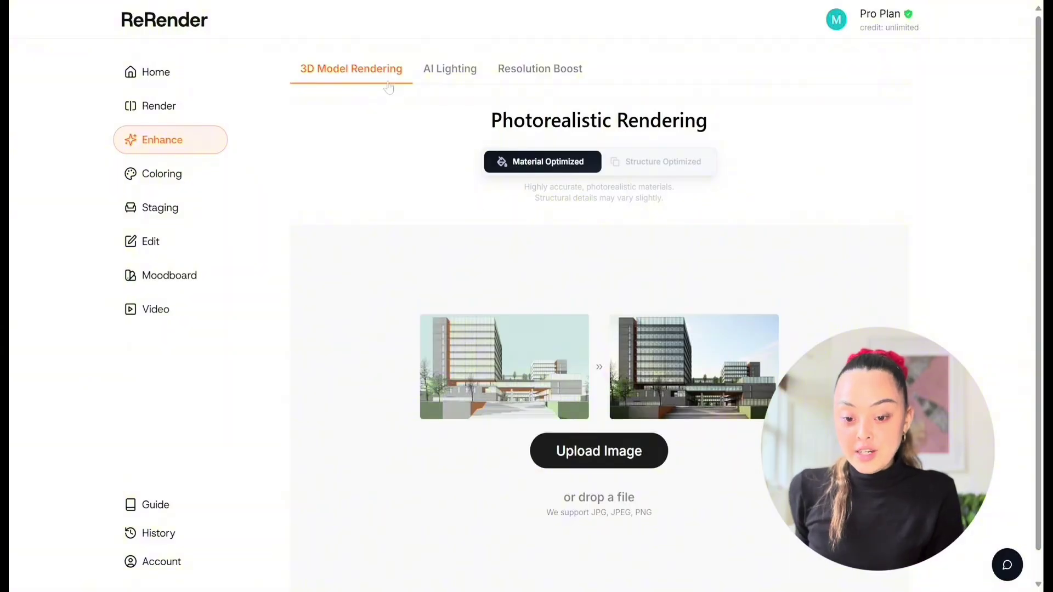
Enlarge the new Preserve Structure photorealistic render and slide to compare it with the sketch
scroll(499, 171, down, 1)
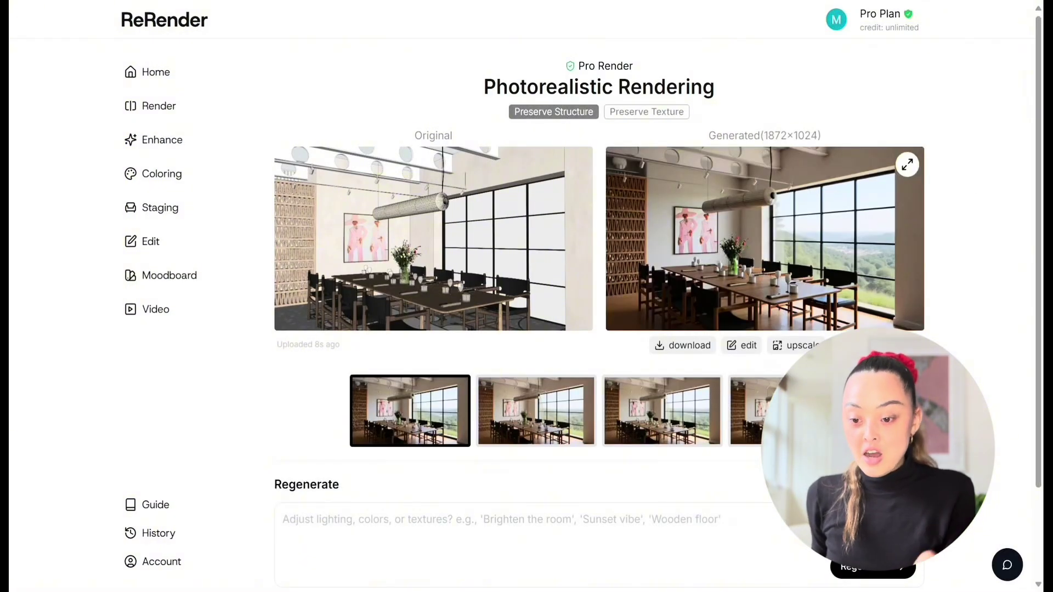
click(906, 165)
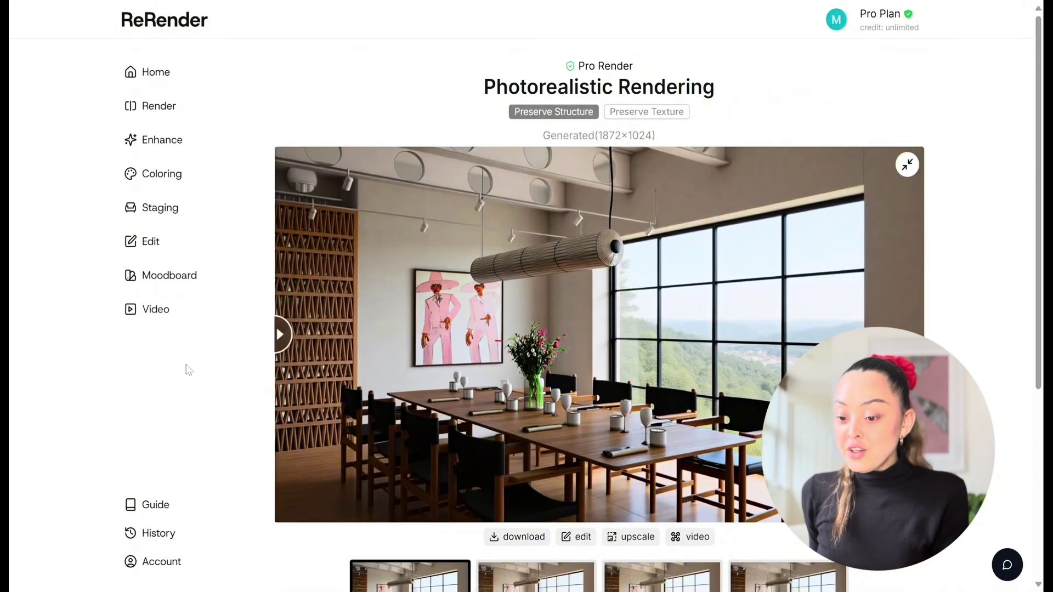
drag(496, 341, 243, 352)
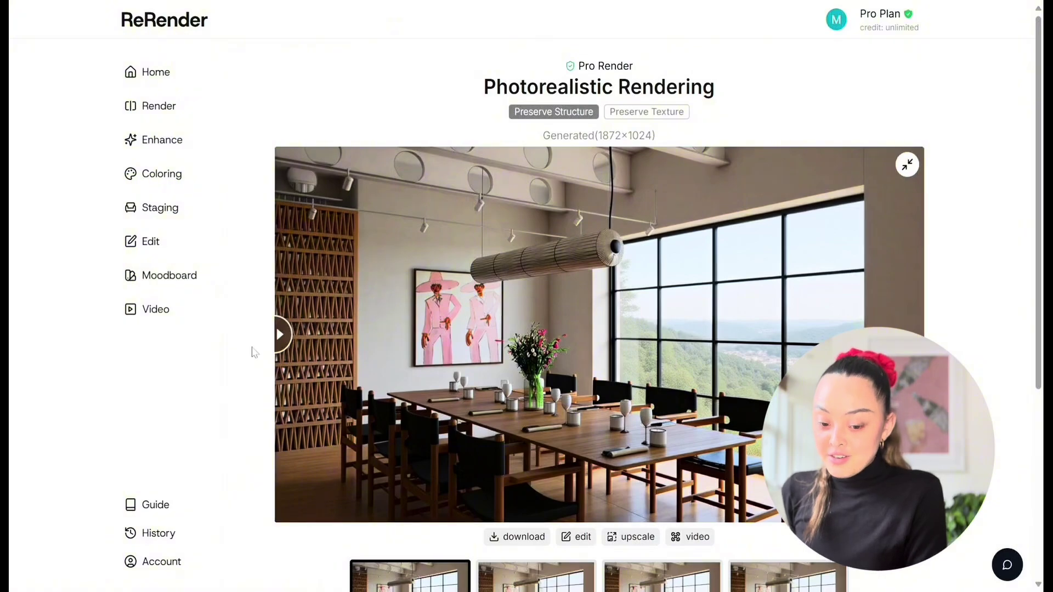
mouse_move(266, 350)
mouse_down()
mouse_move(921, 342)
mouse_move(301, 331)
mouse_move(529, 352)
mouse_move(858, 334)
mouse_move(136, 406)
mouse_up()
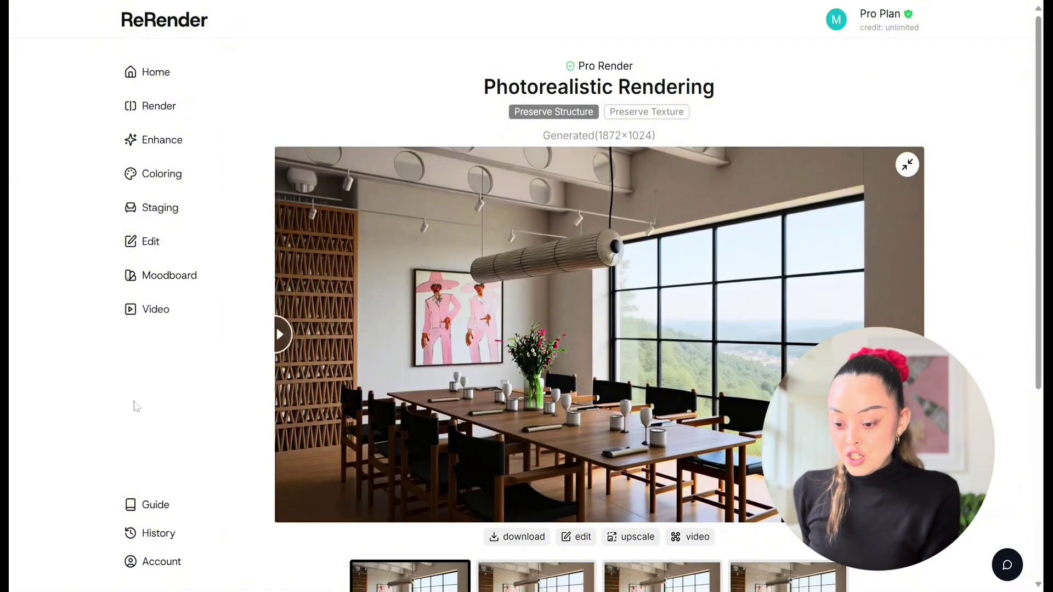
scroll(686, 335, down, 3)
scroll(630, 384, up, 1)
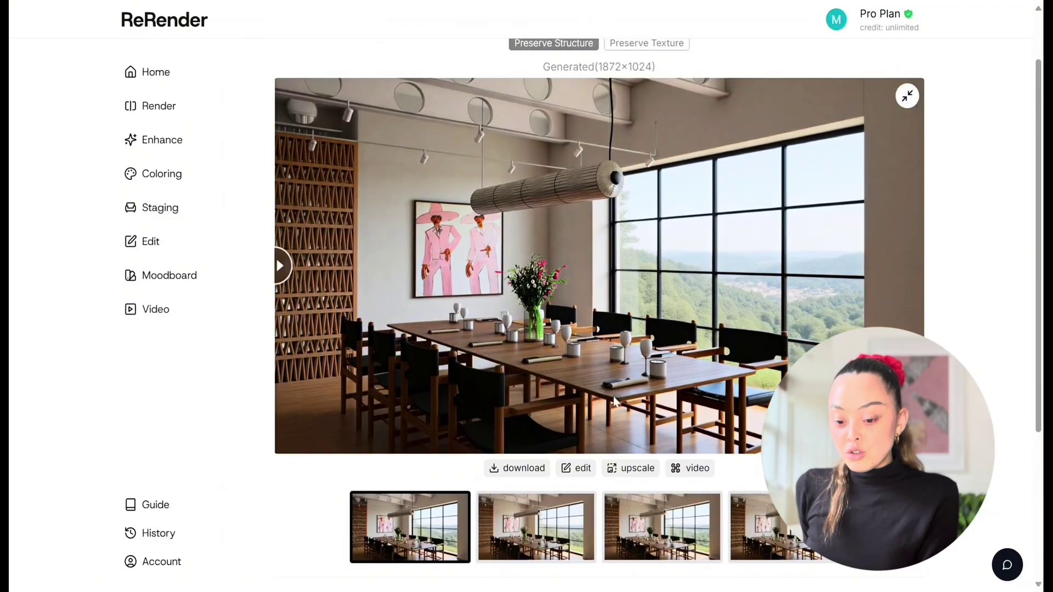
Change the floor to concrete with a text edit and compare it against the original
click(570, 473)
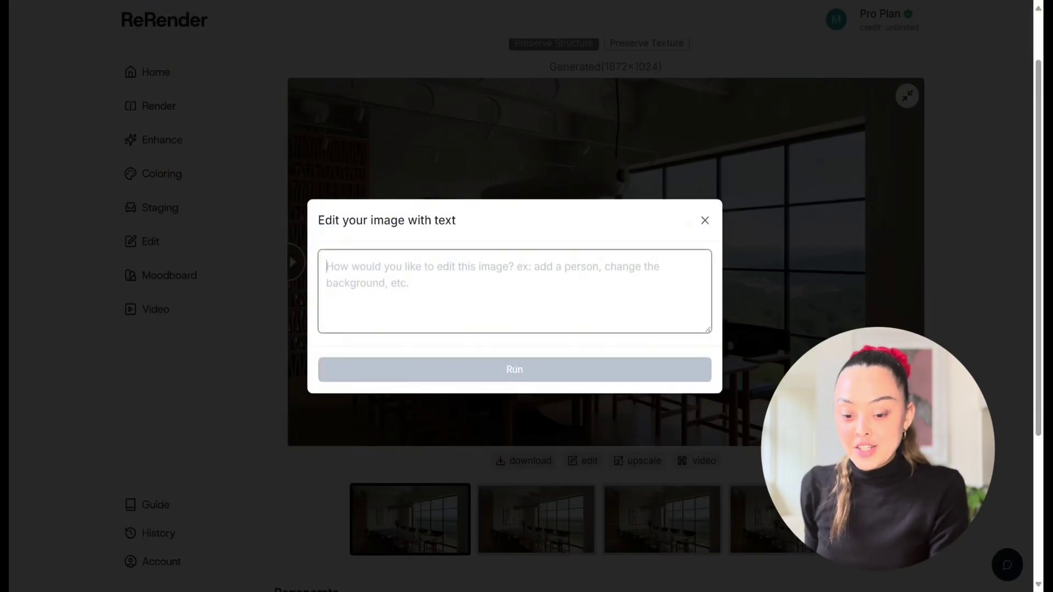
text(Keep everything else as it is but change the floor to concrete)
key(Return)
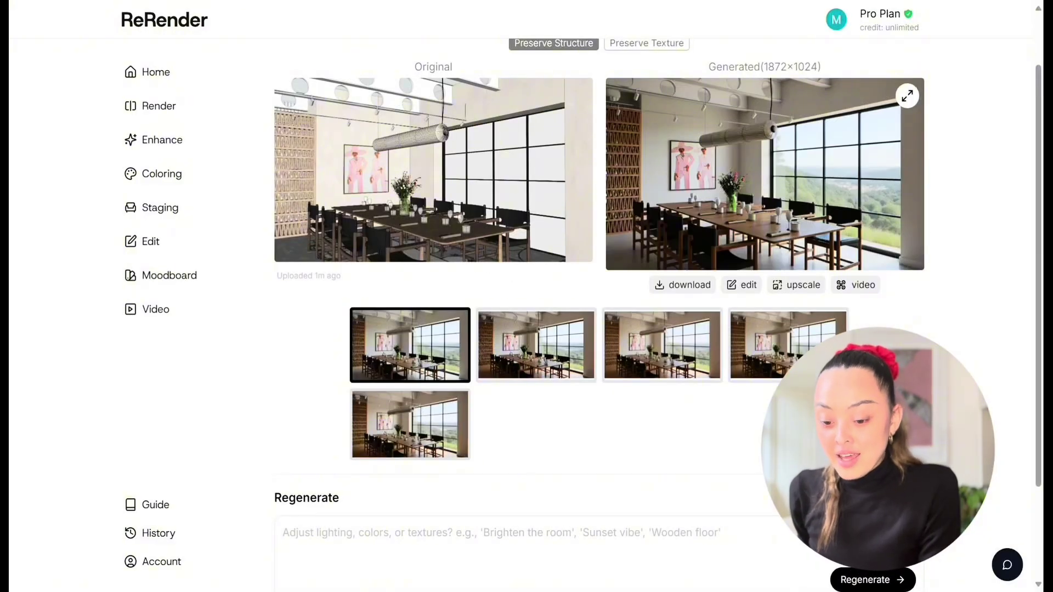
click(907, 97)
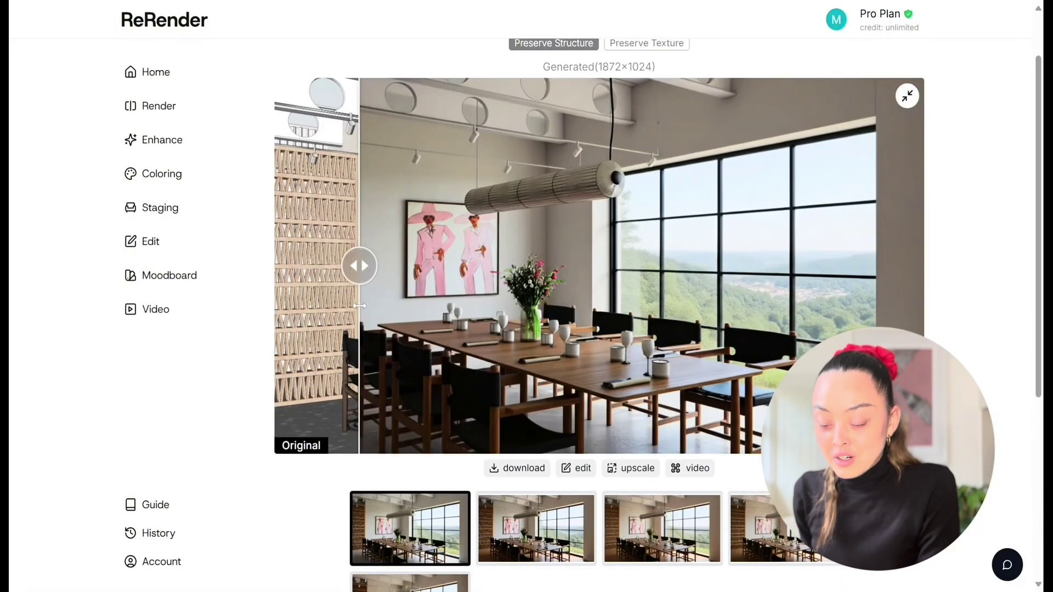
drag(254, 307, 273, 319)
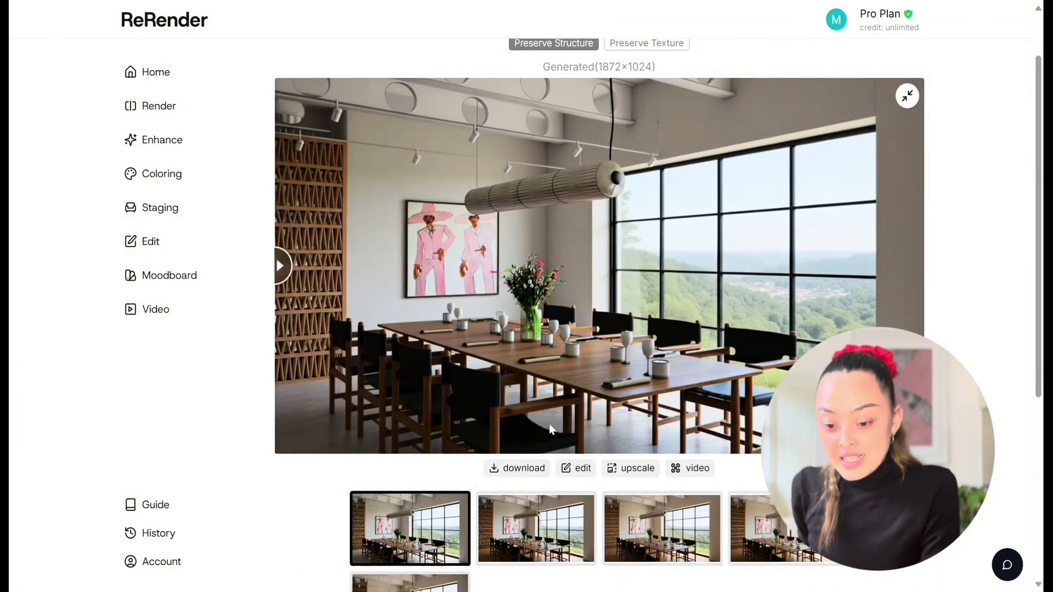
Replace the view behind the glass with a London street and compare the result
click(573, 469)
text(keep everything )
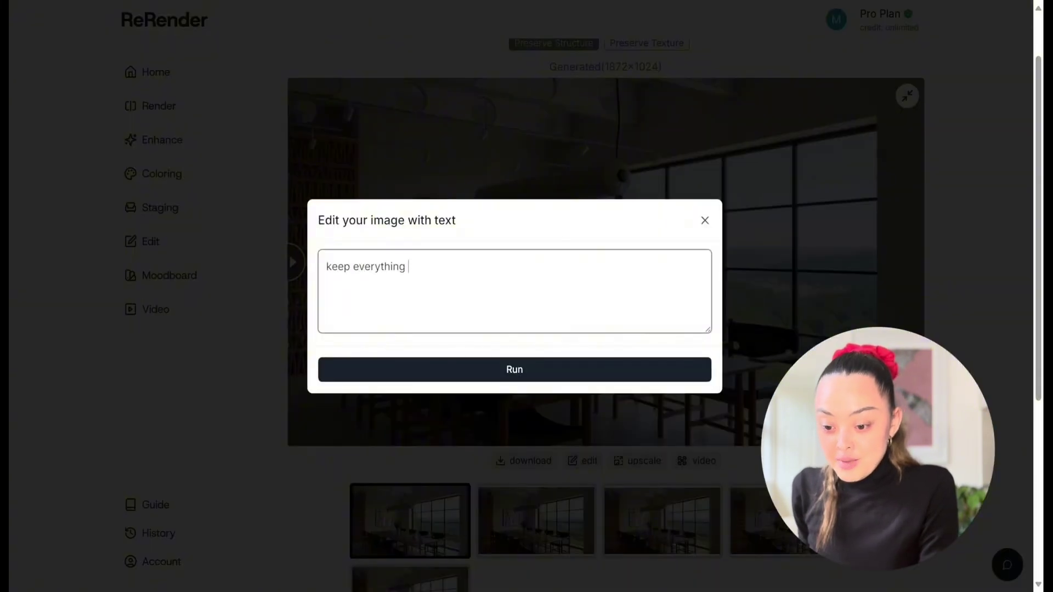
text(else as it is but change the scene image behind glass to london)
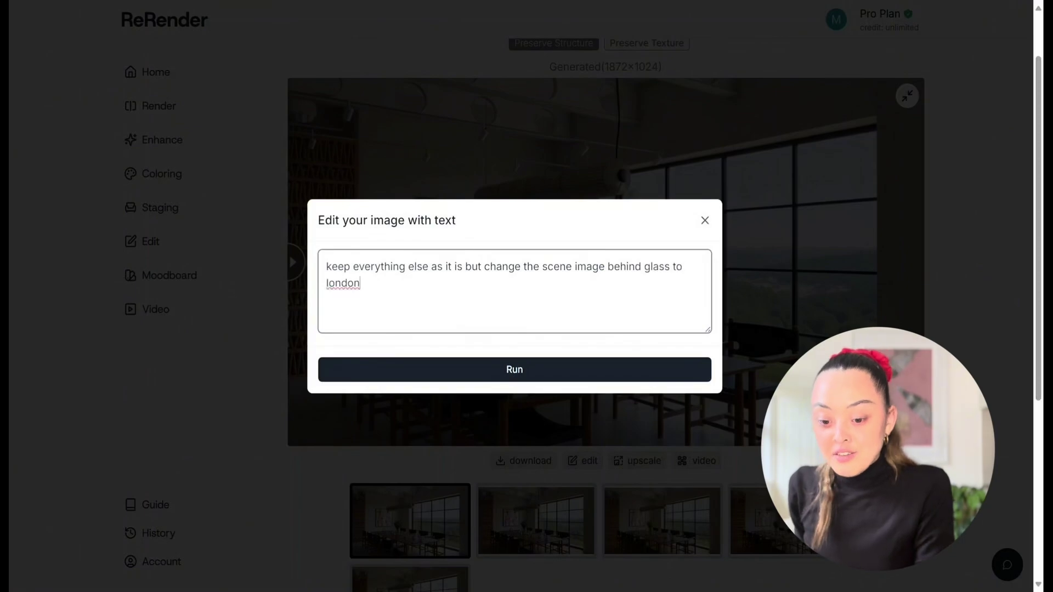
text(, view of small street with restaurants outside, people walking,)
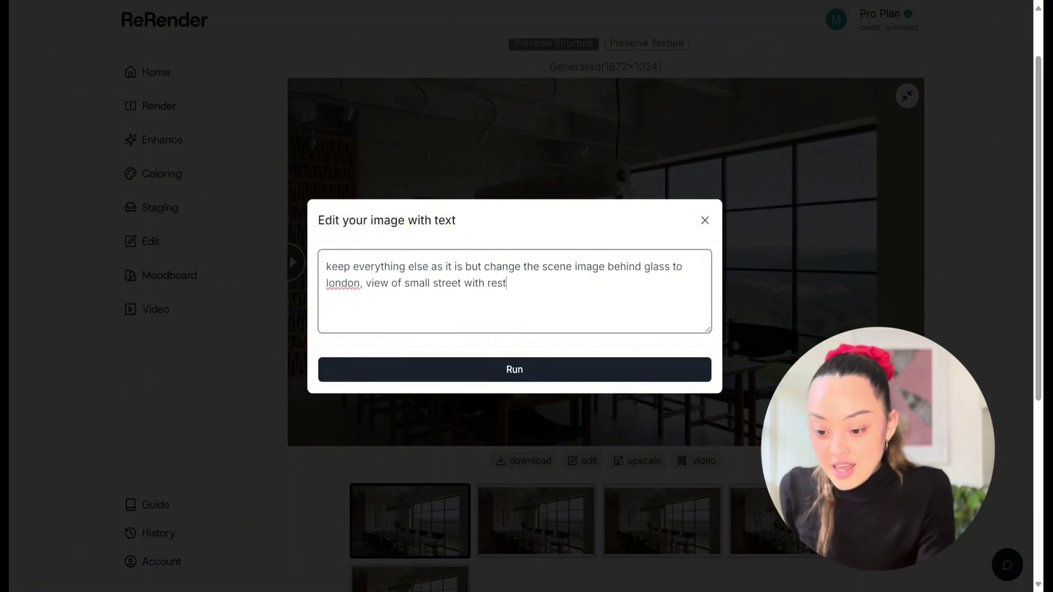
text( no cars)
key(Return)
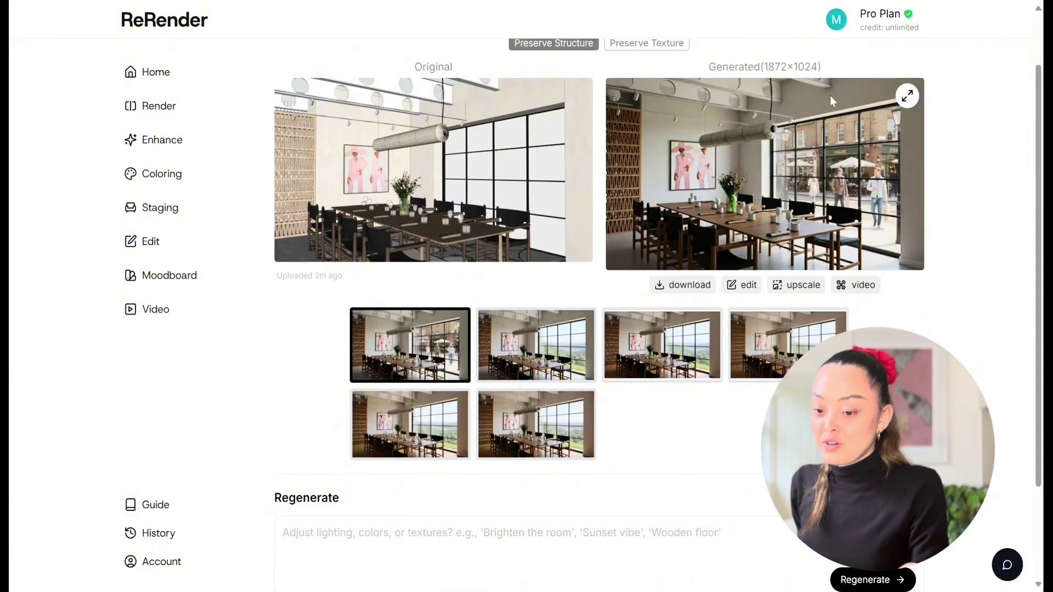
click(907, 96)
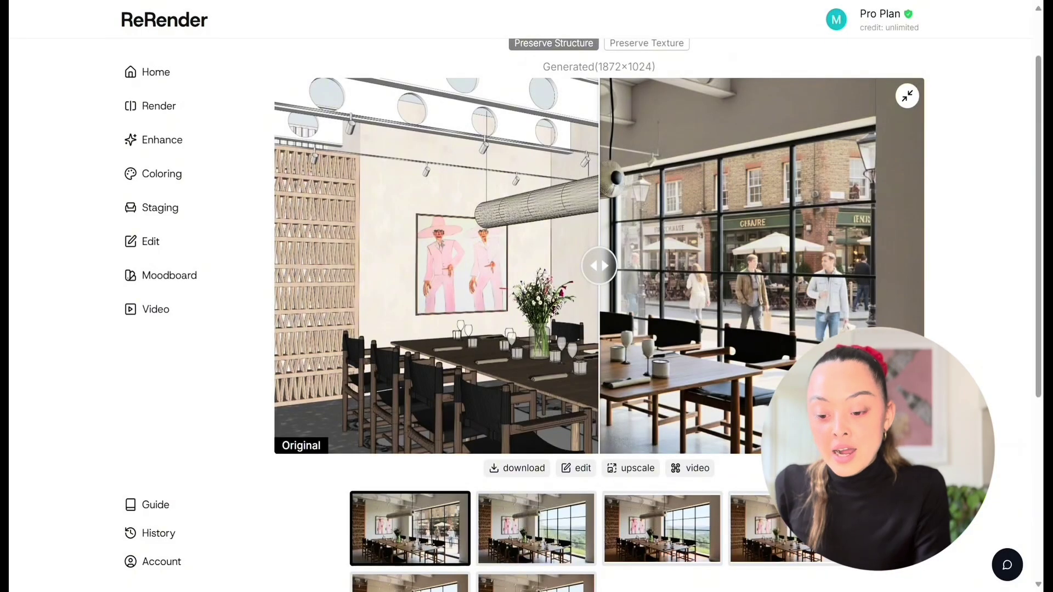
mouse_move(596, 277)
mouse_down()
mouse_move(284, 280)
mouse_move(838, 291)
mouse_move(632, 308)
mouse_move(249, 285)
mouse_up()
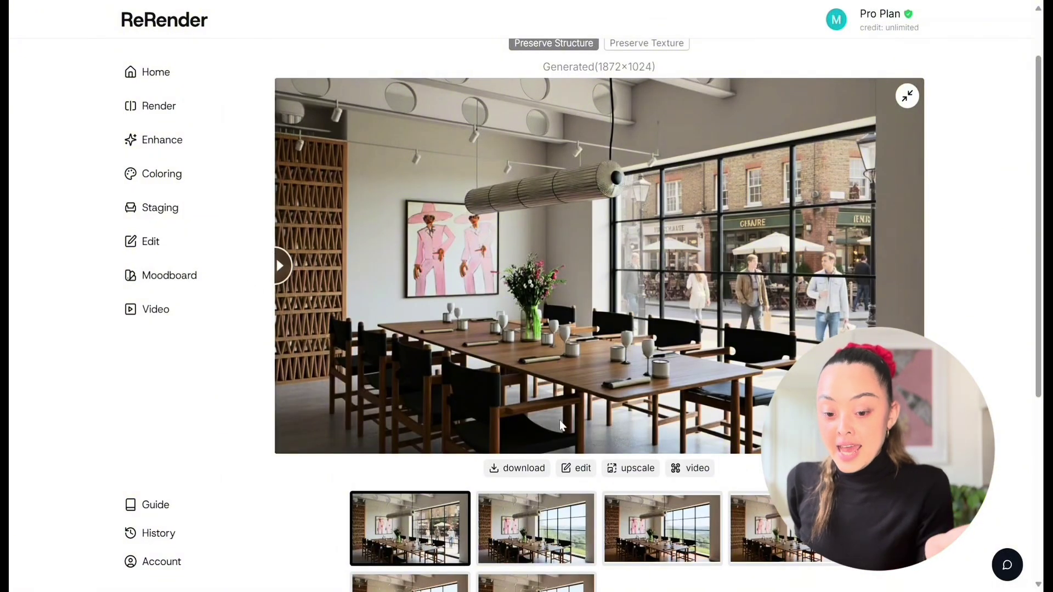
Turn on the pendant light and change its material to paper, then compare the render
click(575, 468)
text(Keep everything else as it is bu)
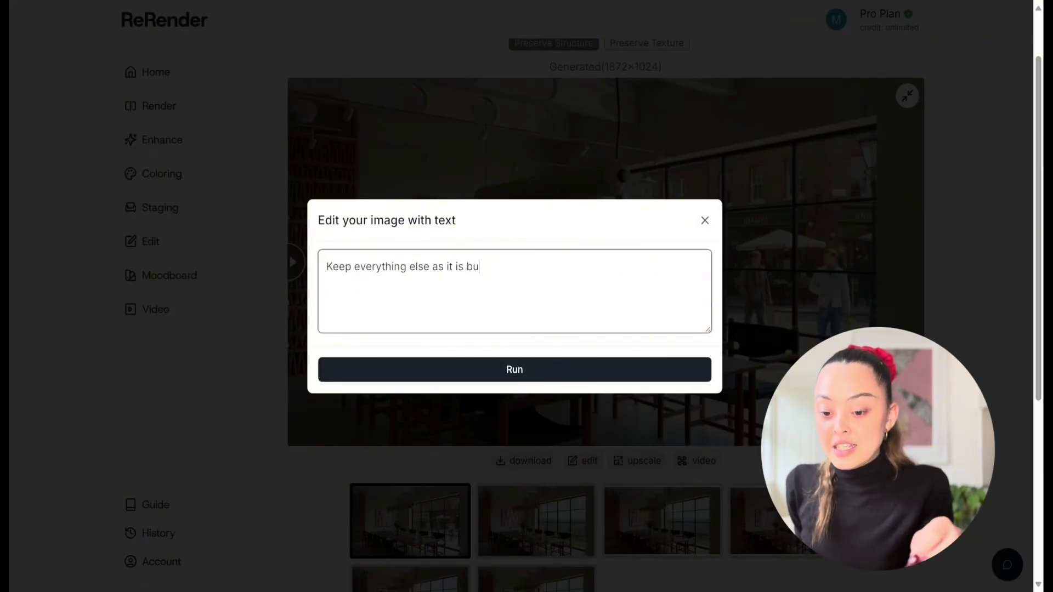
text(t turn on the pendant light and change the material to paper)
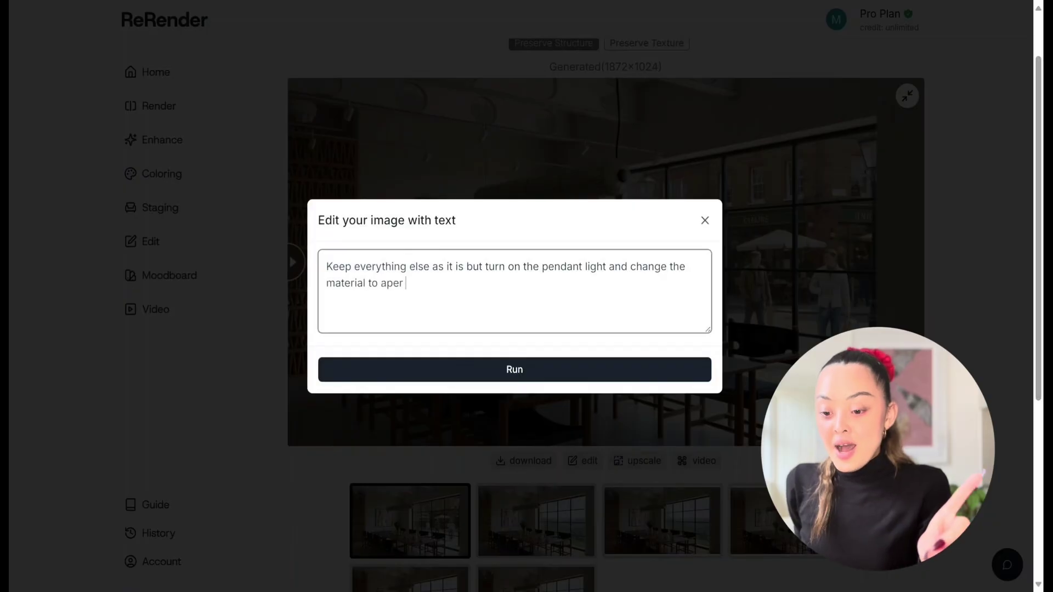
click(436, 369)
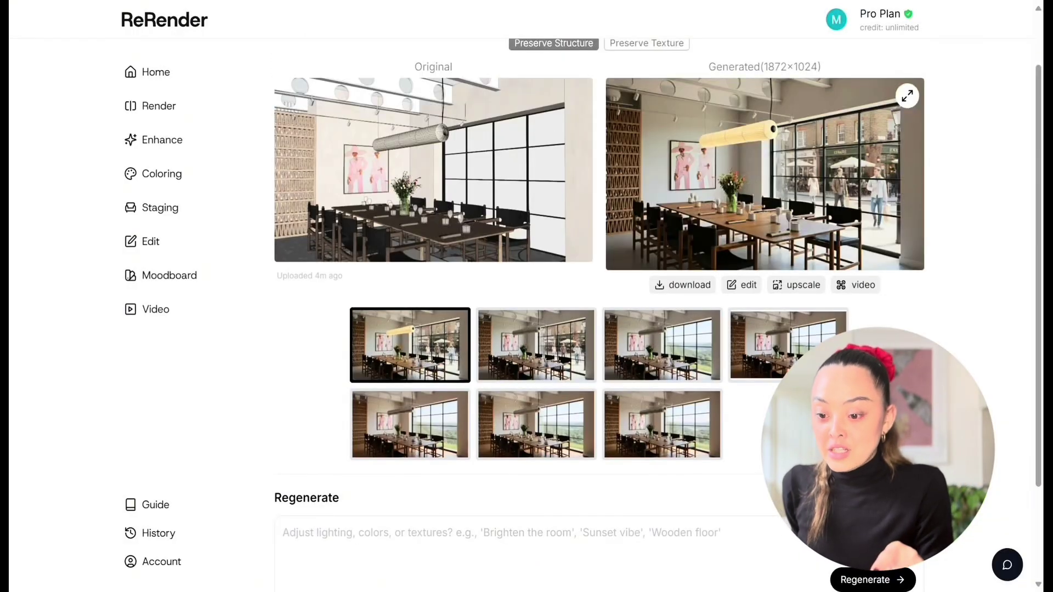
click(907, 96)
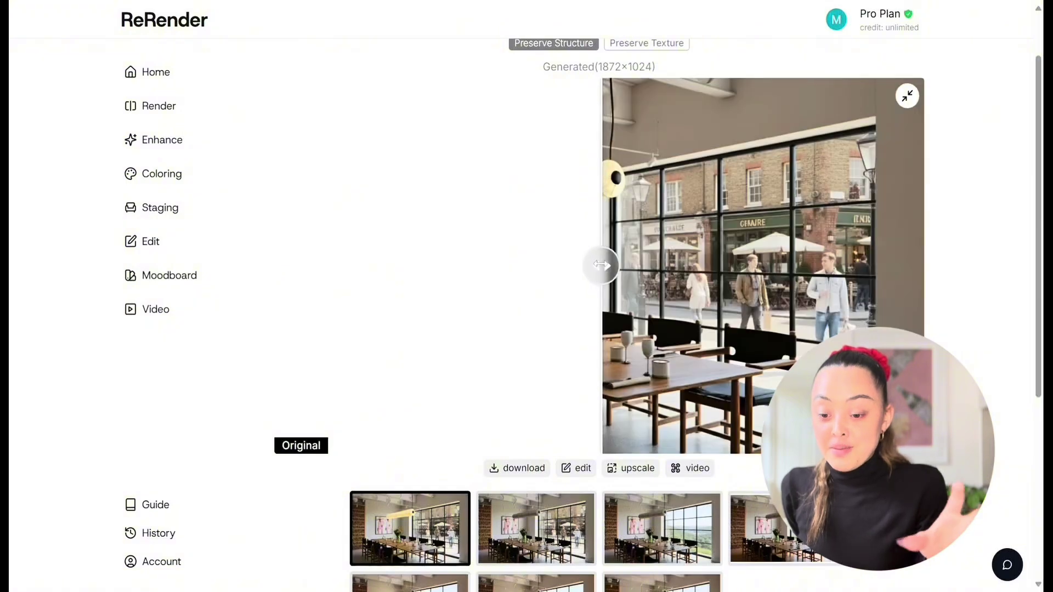
drag(601, 267, 235, 326)
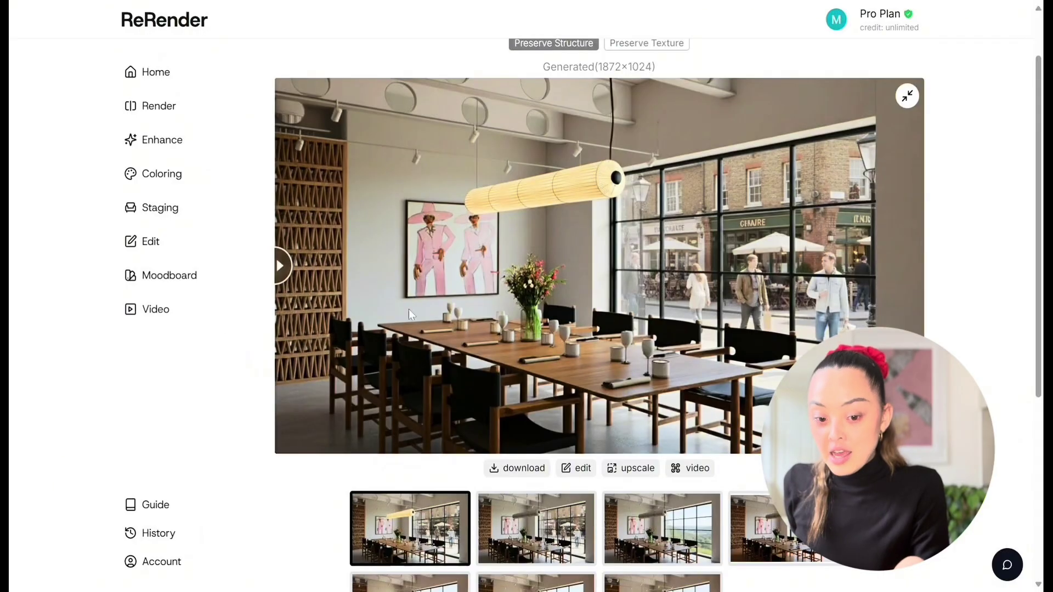
Change the dining chair fabric to cream and compare the resulting render
click(575, 468)
text(Keep everything as it is but change the dining chair fabric to cream)
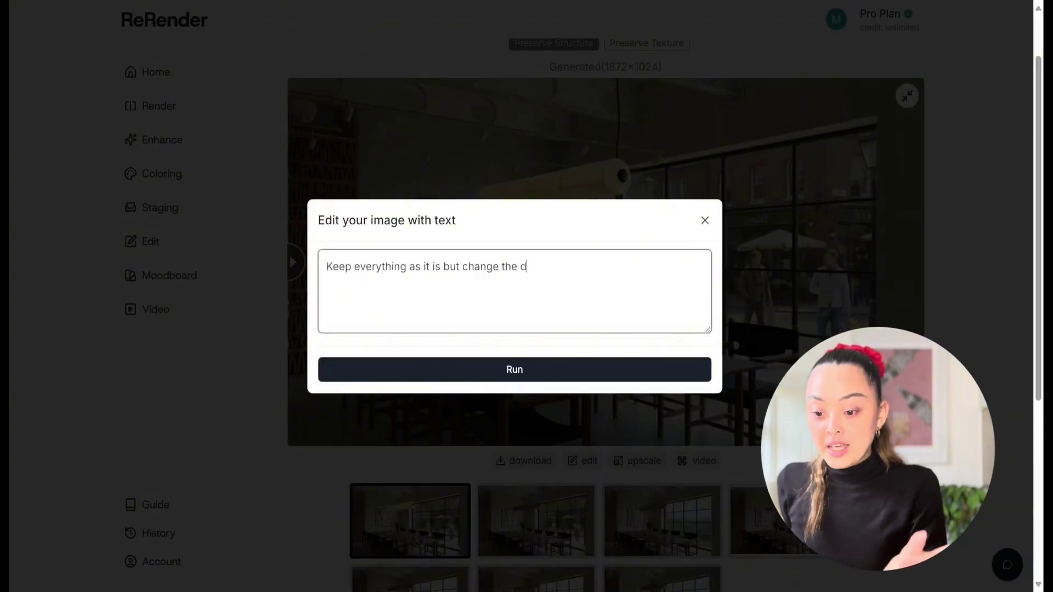
key(Return)
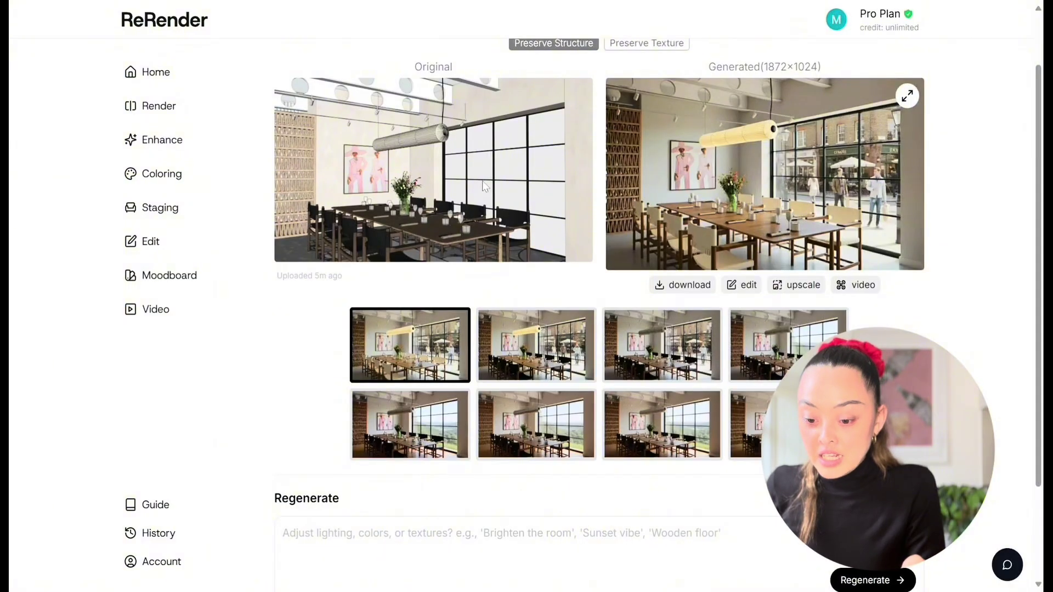
click(777, 146)
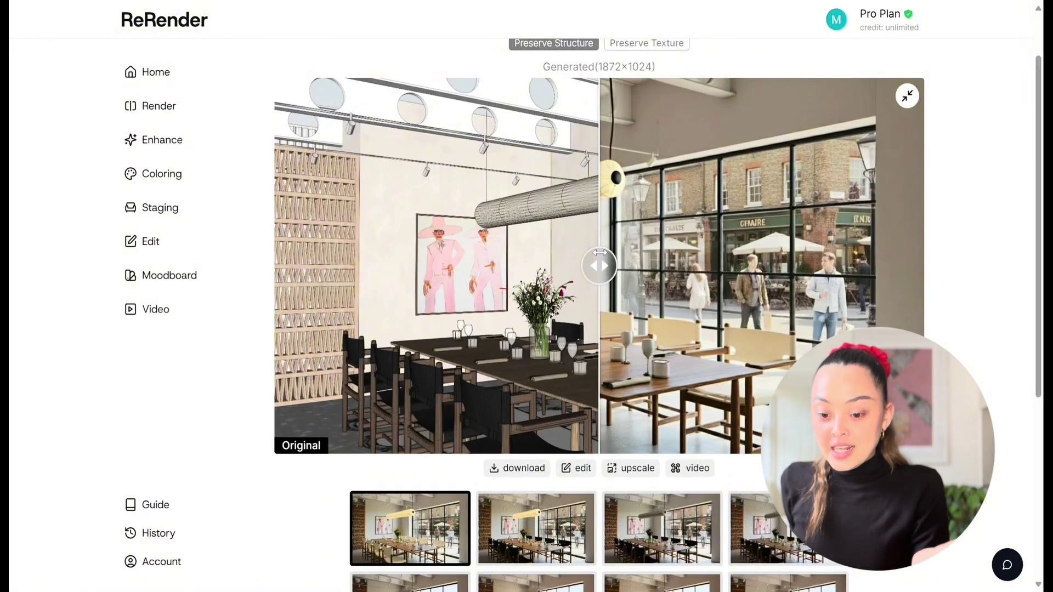
drag(600, 253, 261, 267)
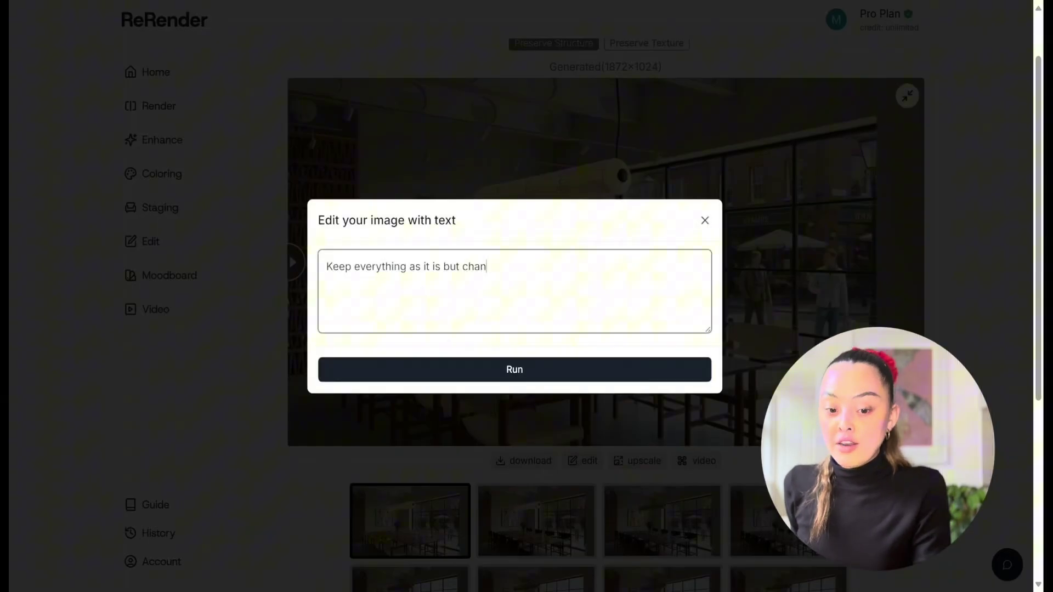
Make the artwork a mustard square offset to the middle on a light fabric base
text(artwork to )
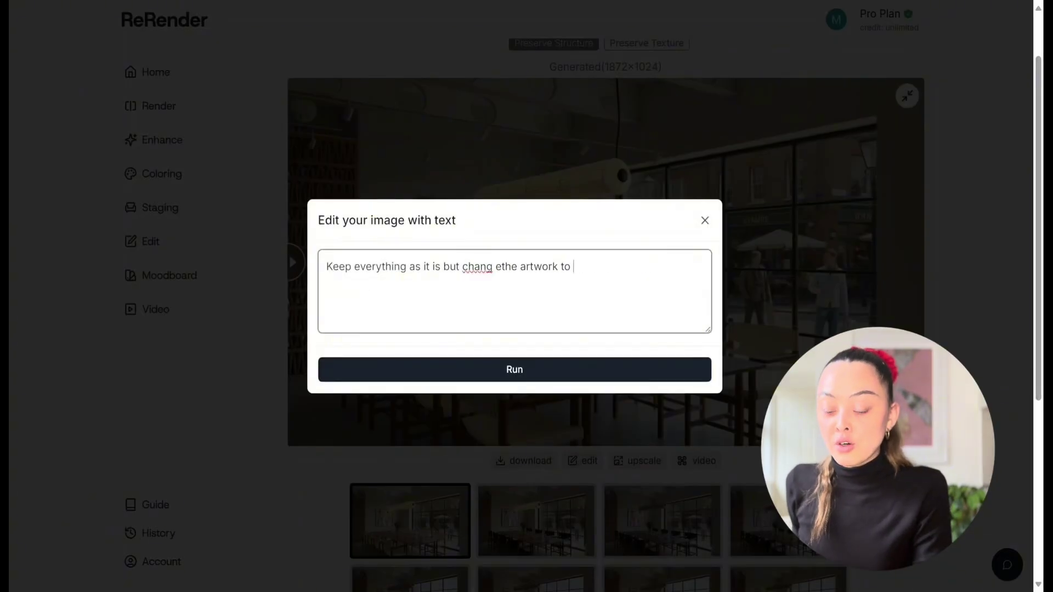
text(light fabric base, and square offset to middle in mustard)
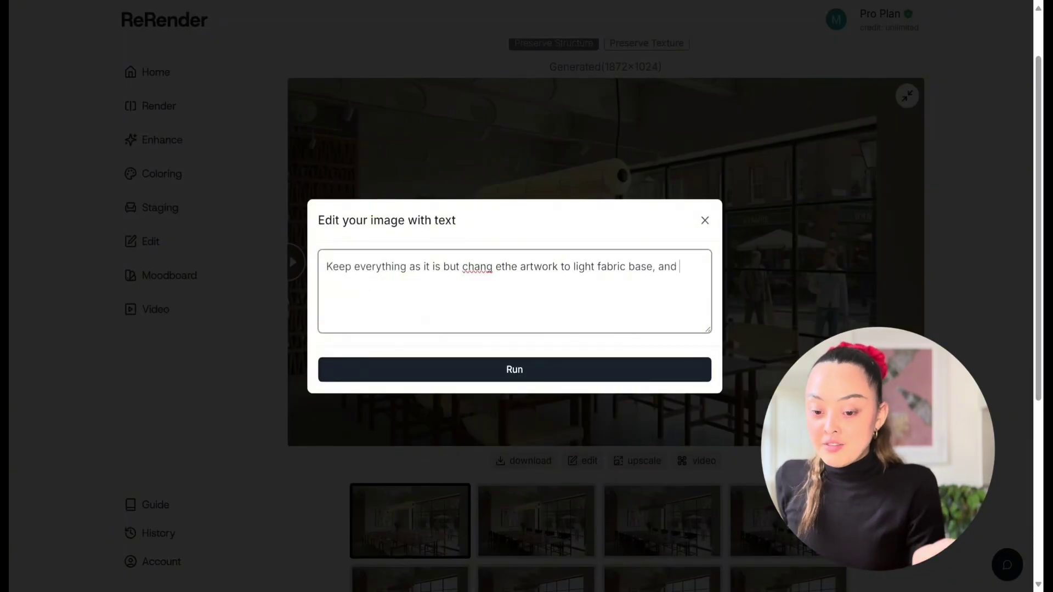
key(Return)
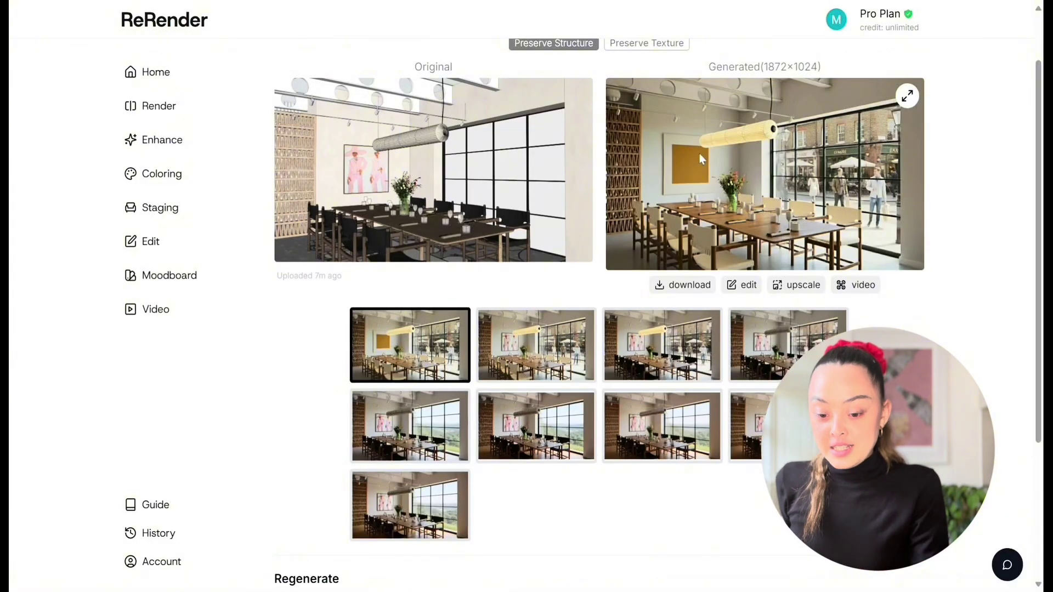
click(907, 97)
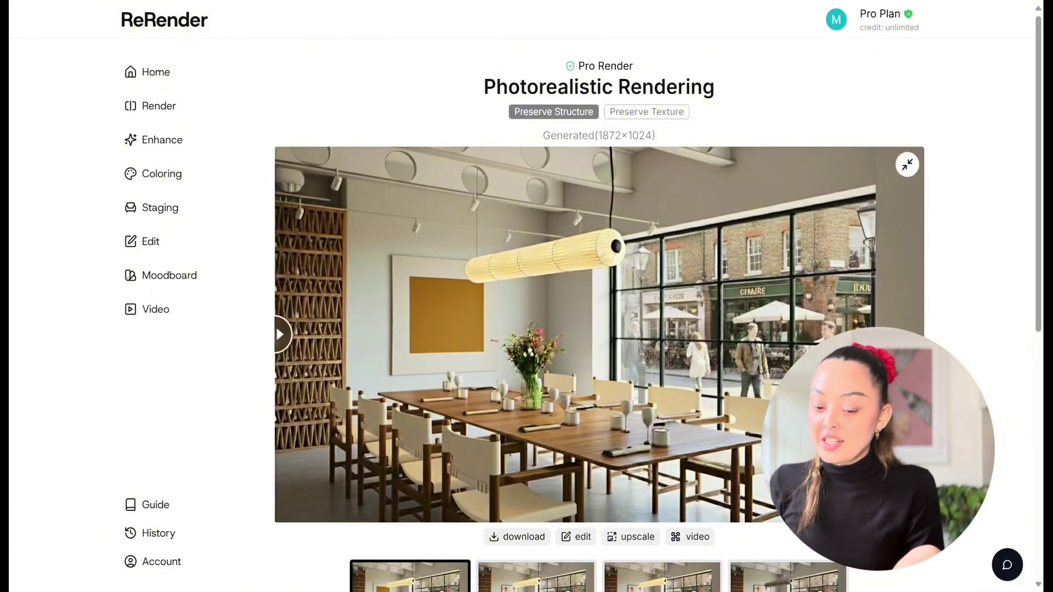
Generate an AI Lighting Light Up version of the cream-chair render and compare it with the original
scroll(613, 503, down, 1)
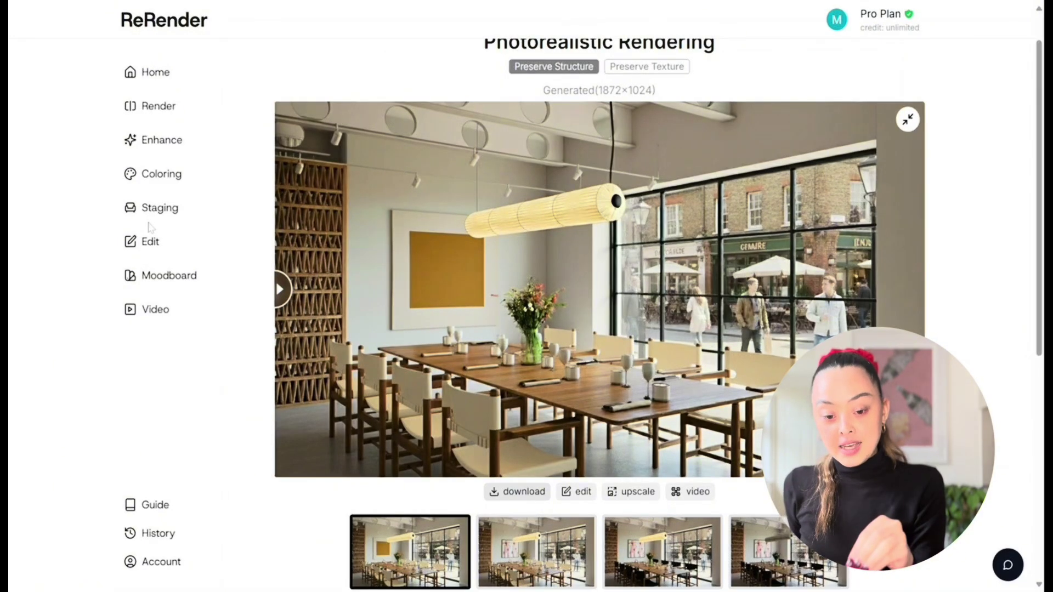
click(191, 147)
scroll(521, 77, up, 1)
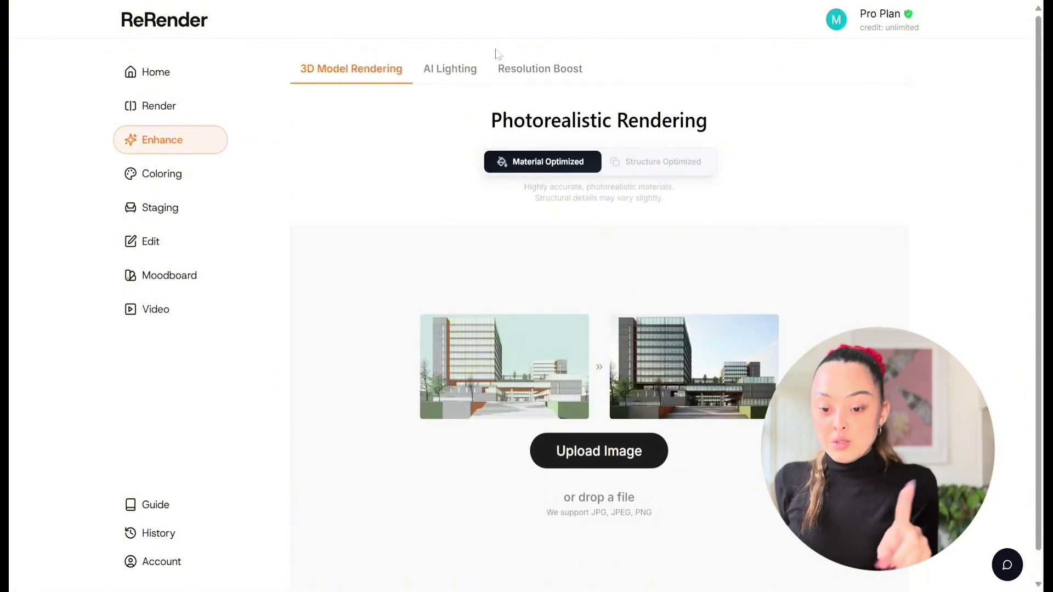
click(445, 76)
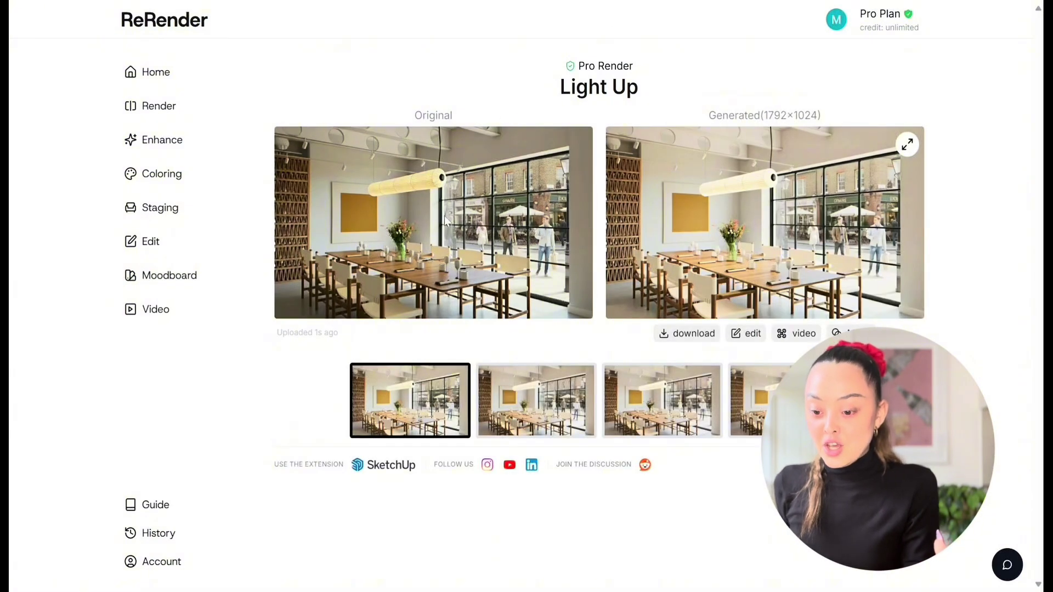
click(906, 144)
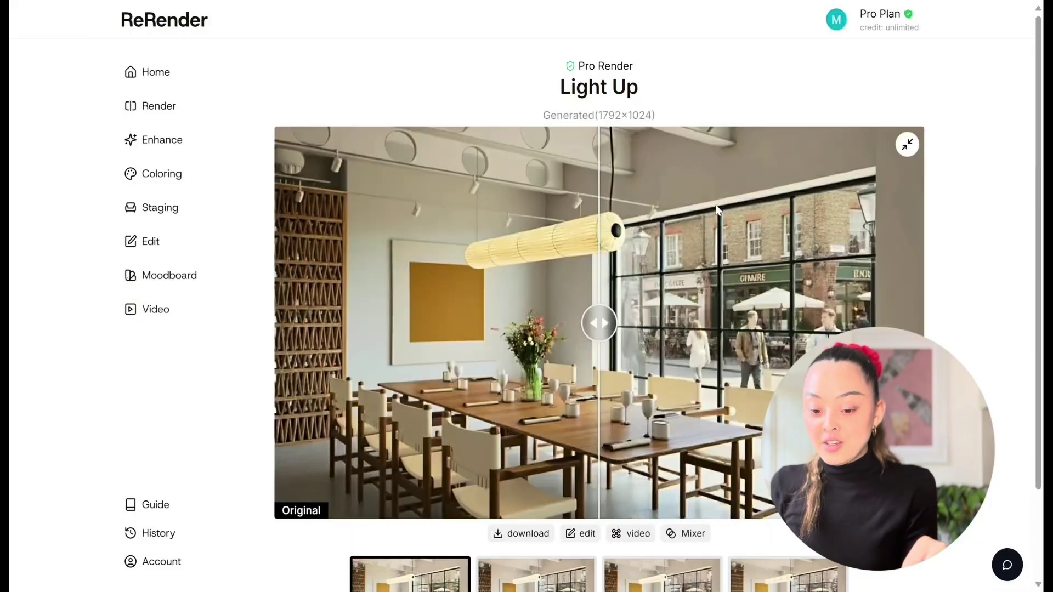
drag(608, 323, 915, 329)
drag(609, 357, 269, 421)
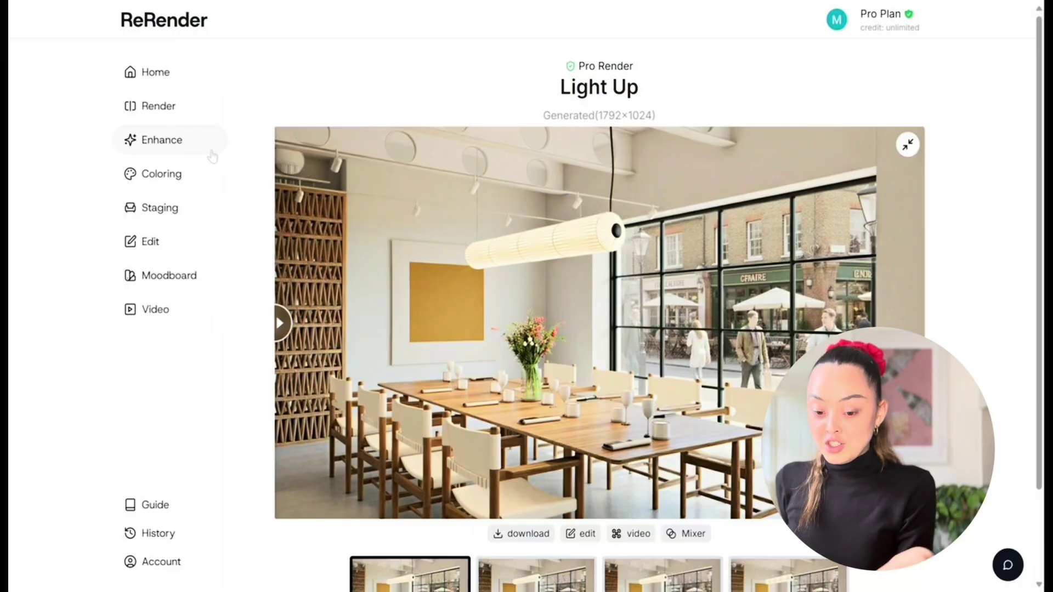
Upscale the lit render to 2688×1536 with Resolution Boost and enlarge it for comparison
click(199, 144)
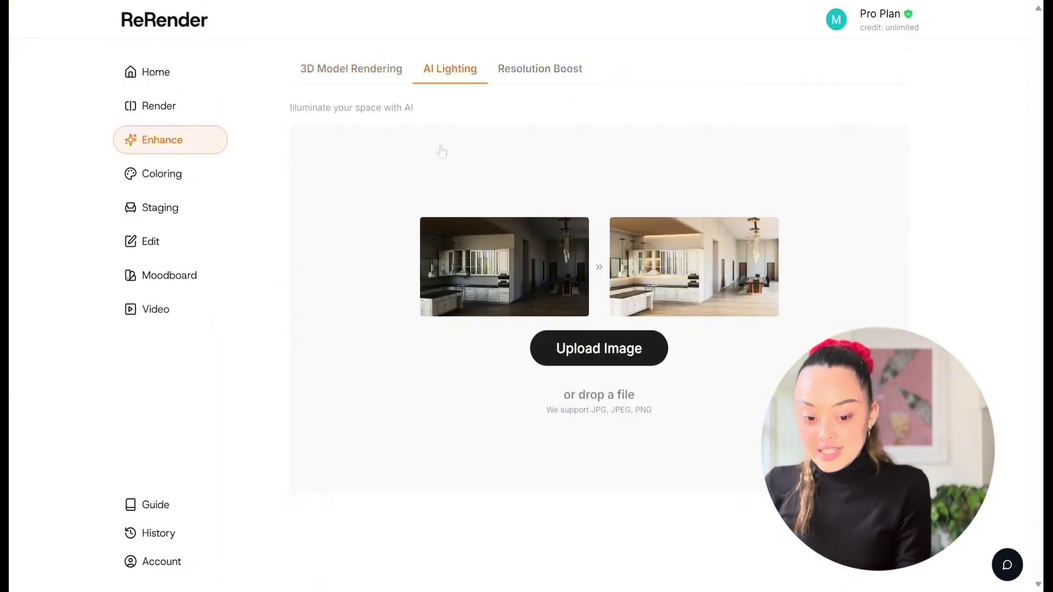
click(513, 77)
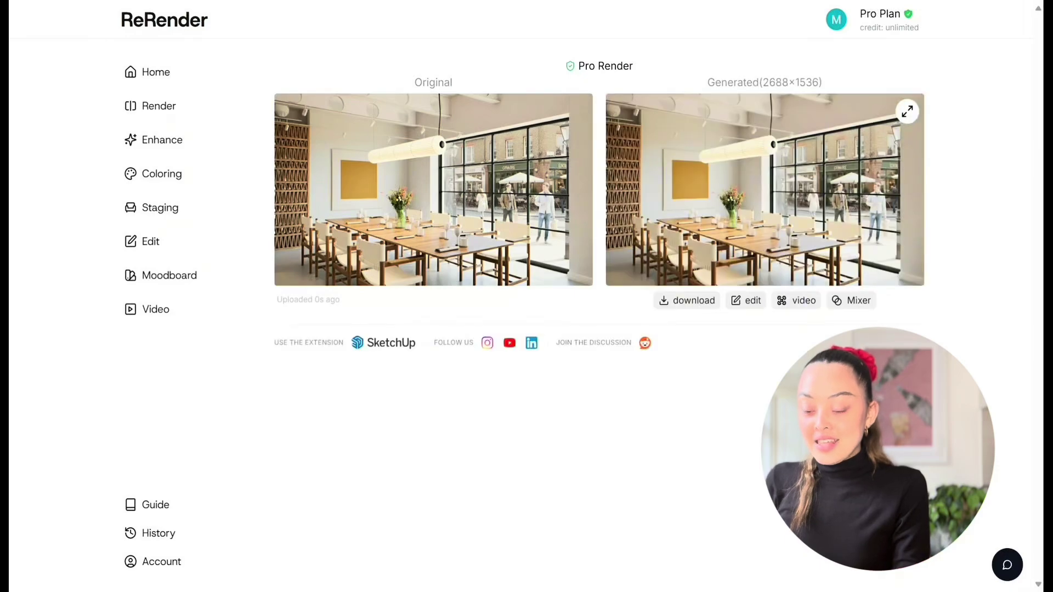
click(906, 112)
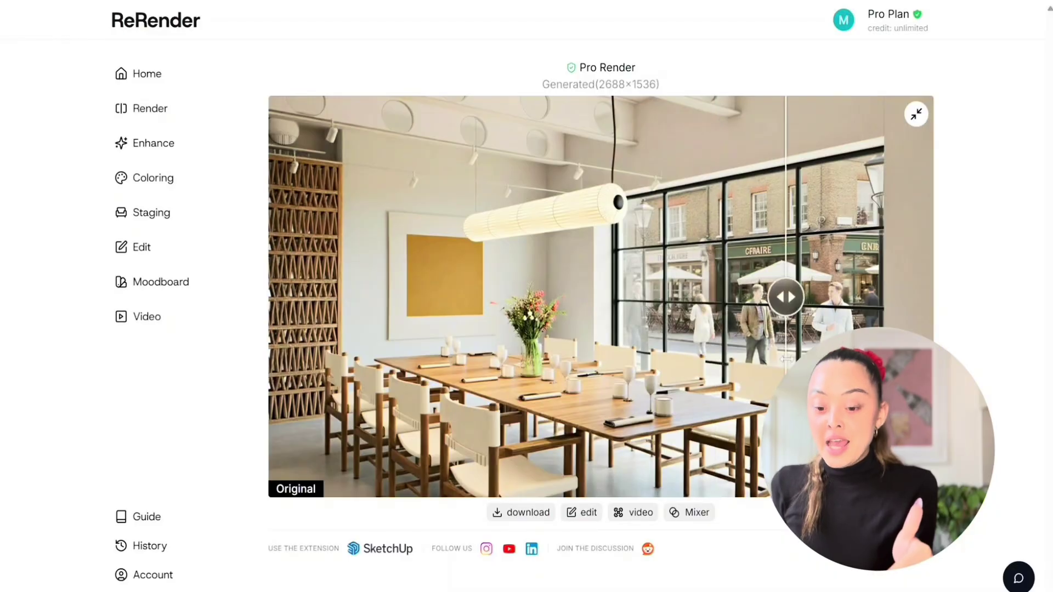
Send the sheer-curtain render to Image to Video with Zoom Out and scroll to Camera Movements
drag(787, 359, 790, 359)
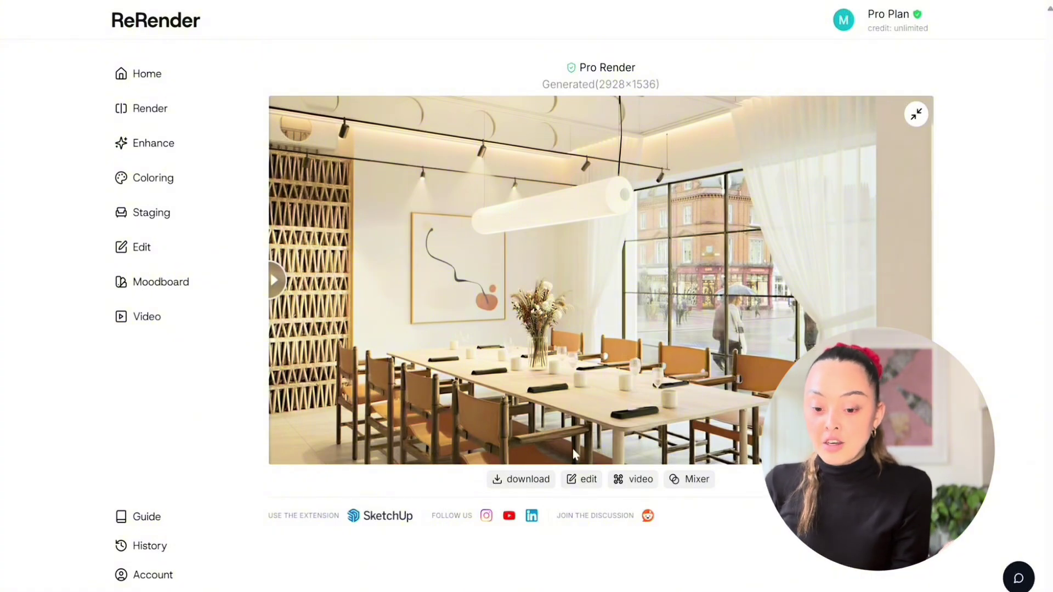
click(636, 480)
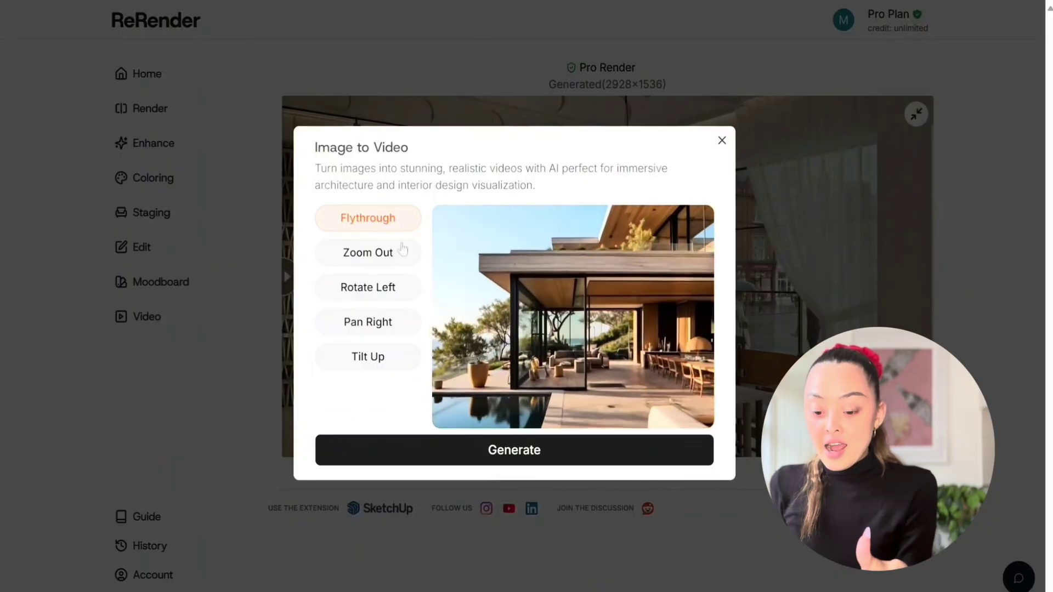
click(384, 258)
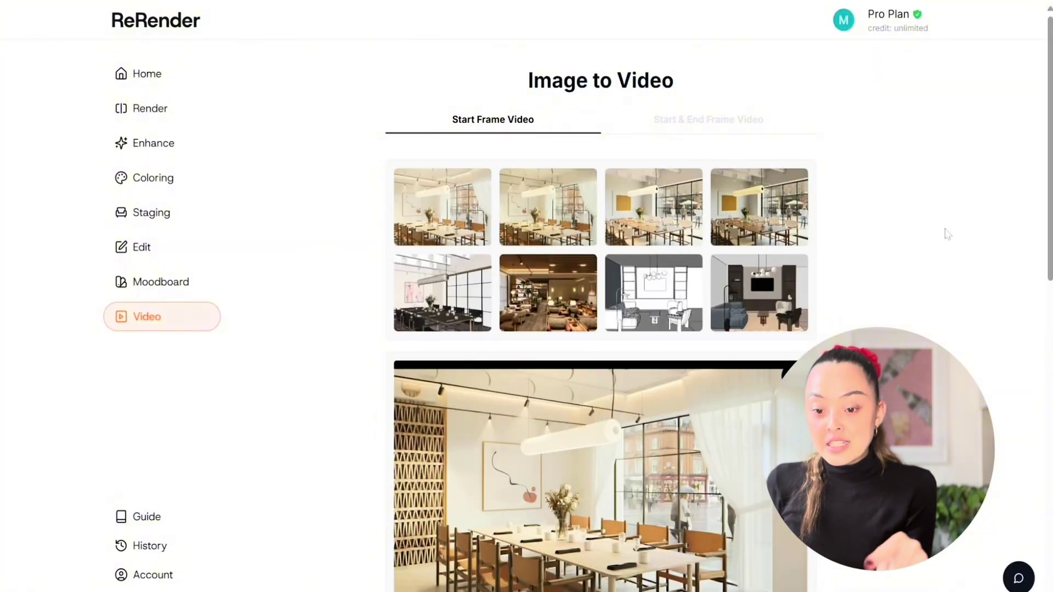
scroll(945, 232, down, 2)
scroll(876, 304, down, 10)
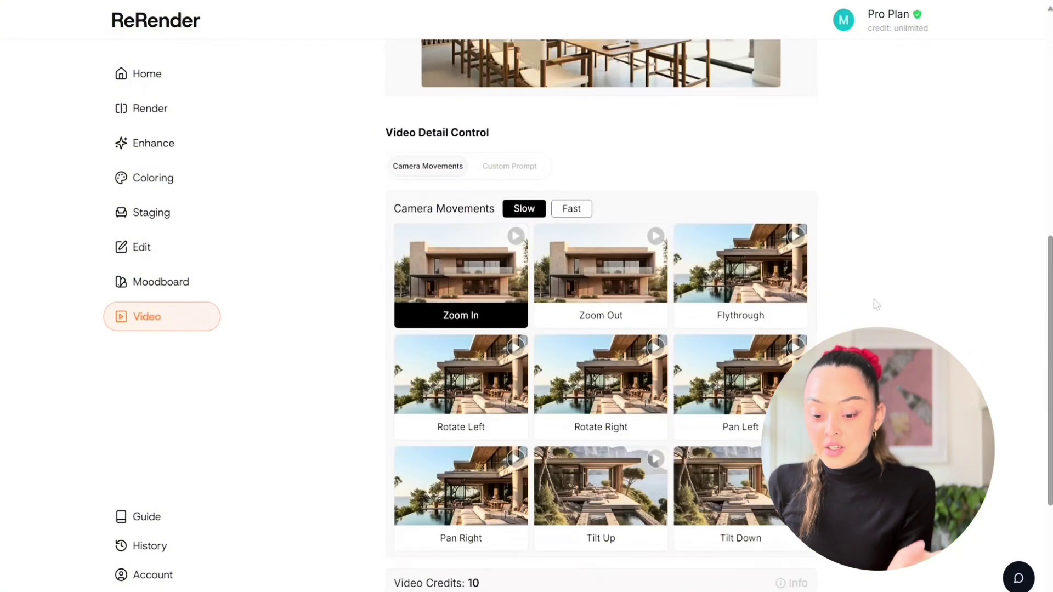